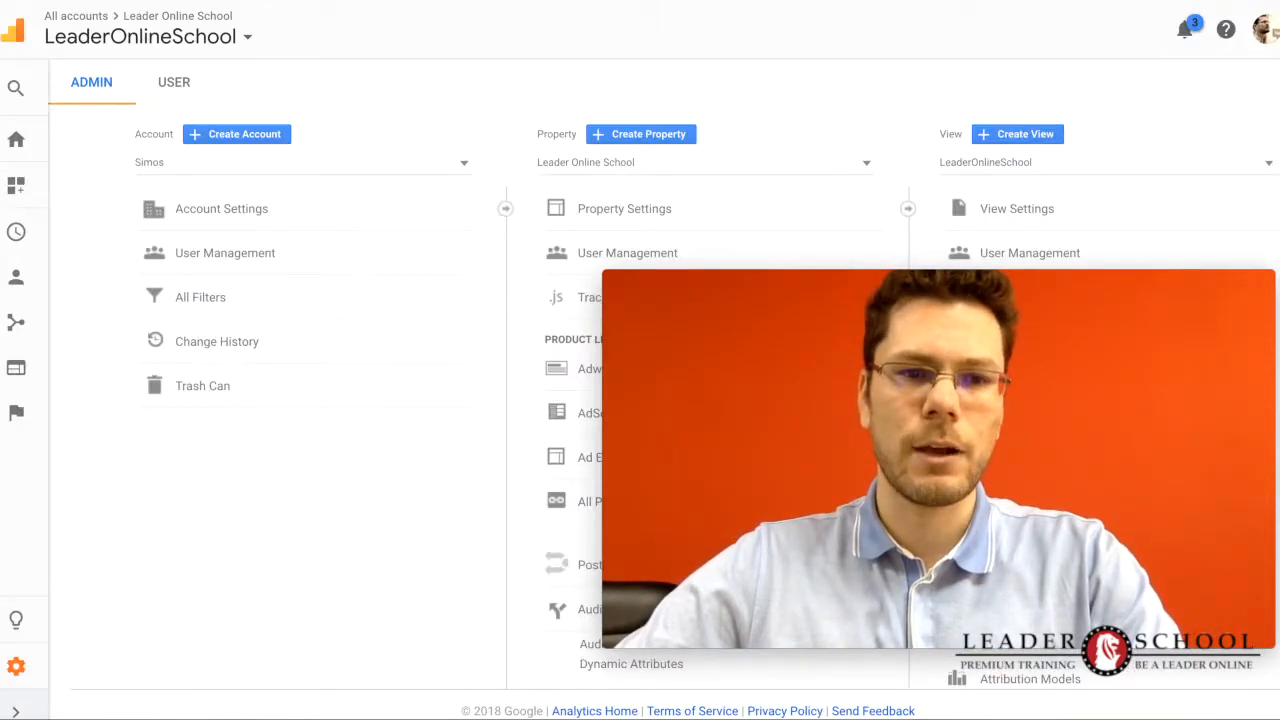
Open the Leader Online School property's audience definitions and move the webcam window clear of the setup form
mouse_move(825, 291)
left_click_drag(825, 287, 268, 45)
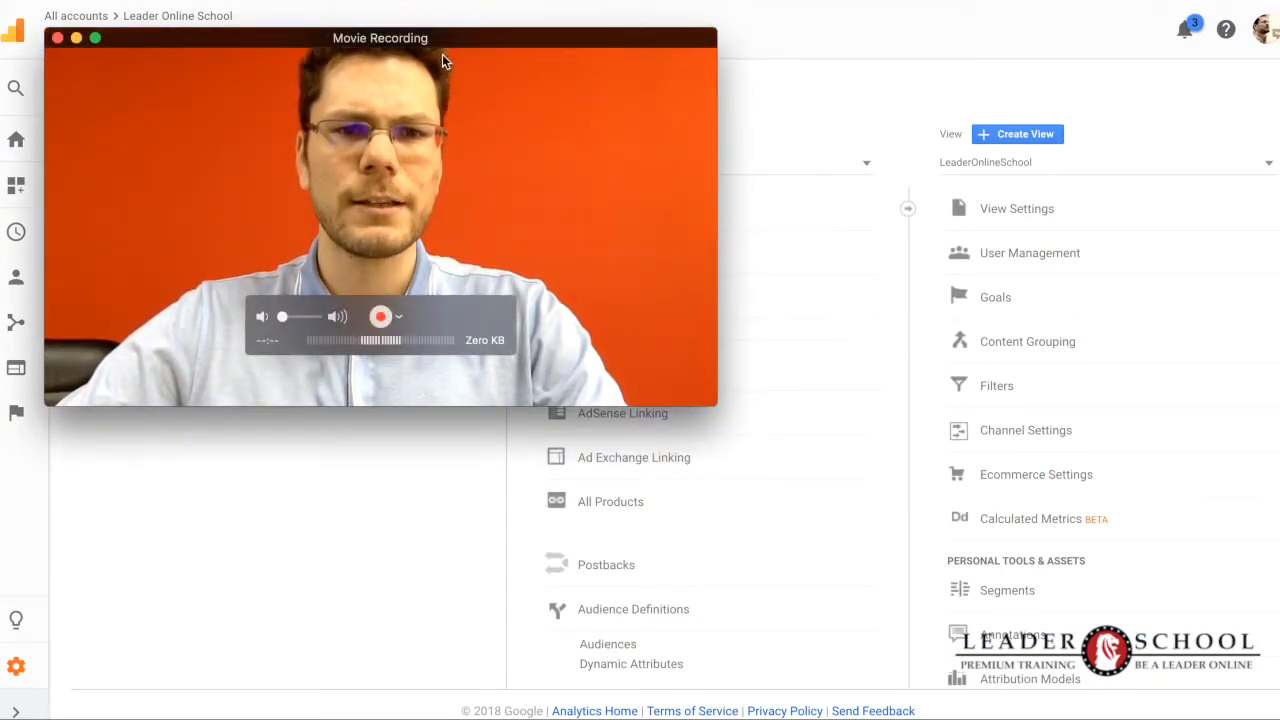
left_click_drag(447, 41, 408, 53)
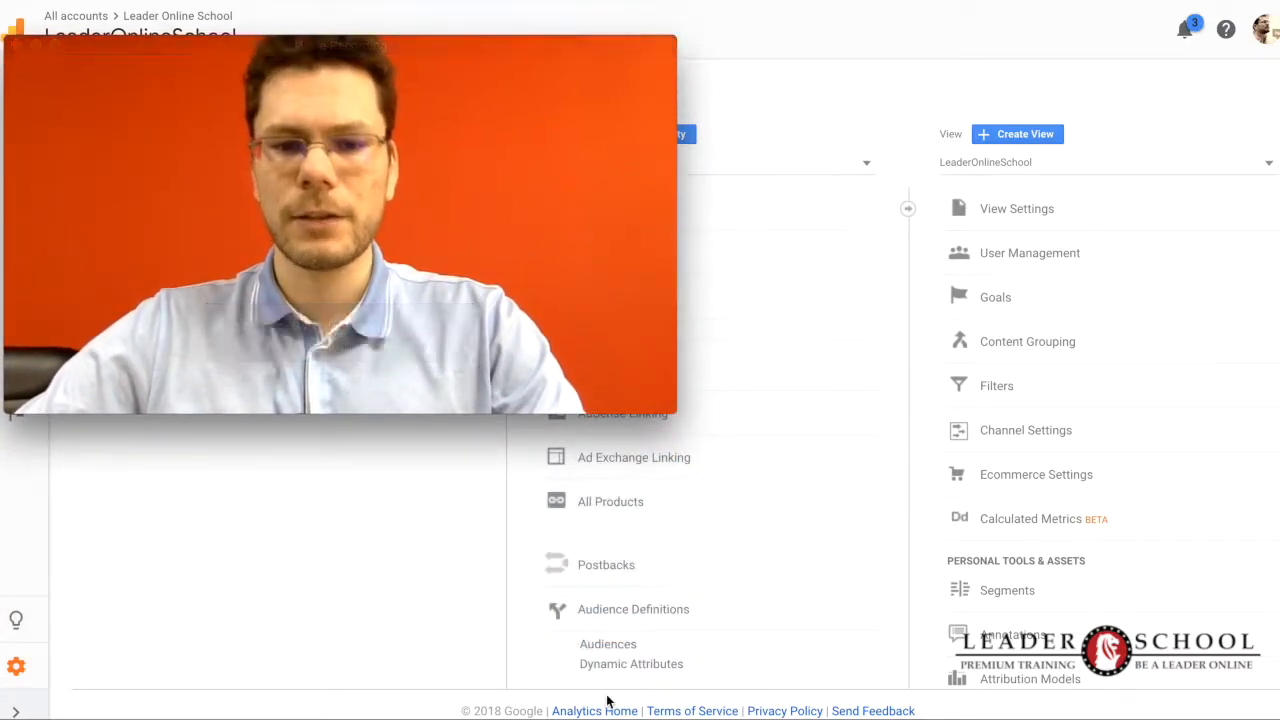
left_click(611, 643)
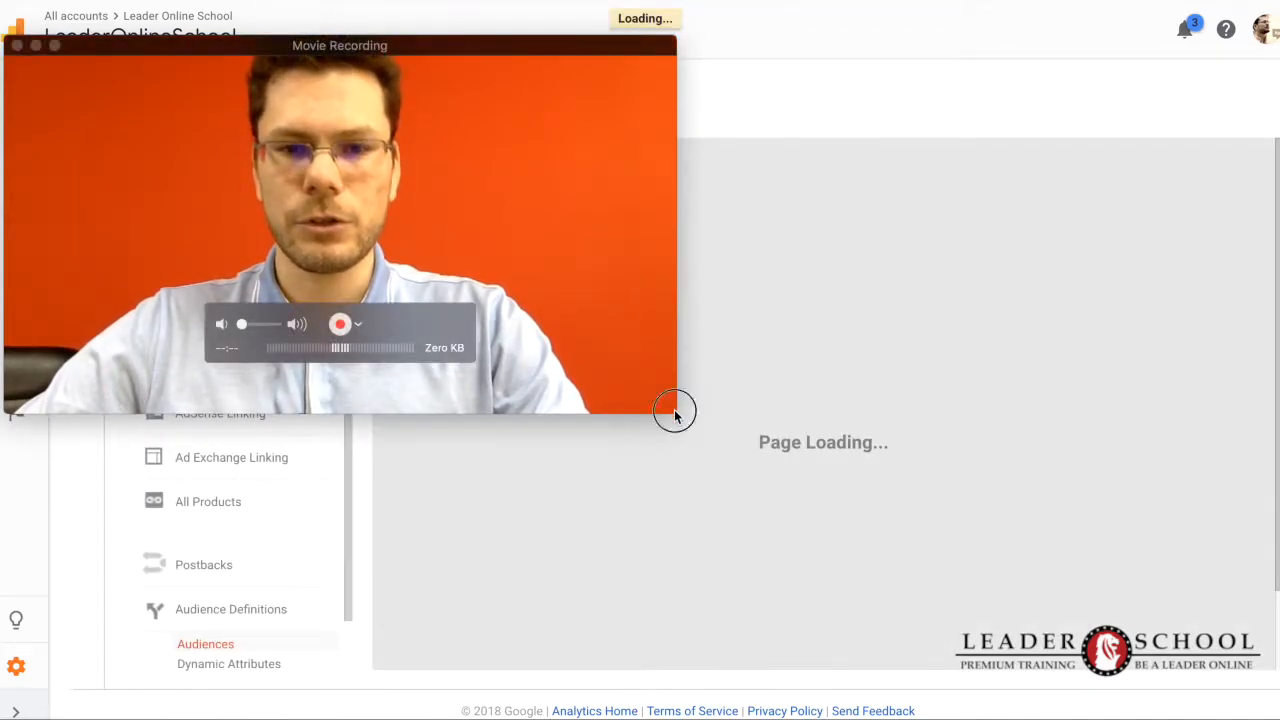
left_click_drag(674, 411, 426, 275)
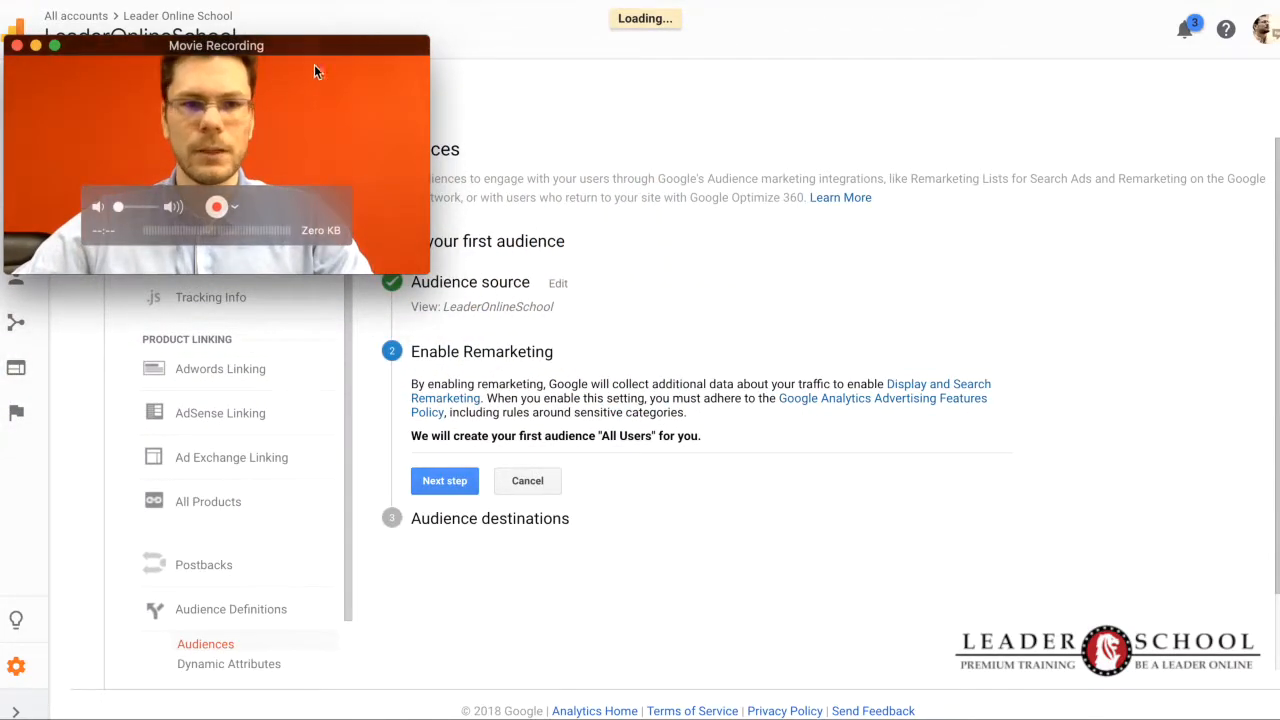
left_click_drag(297, 43, 1133, 116)
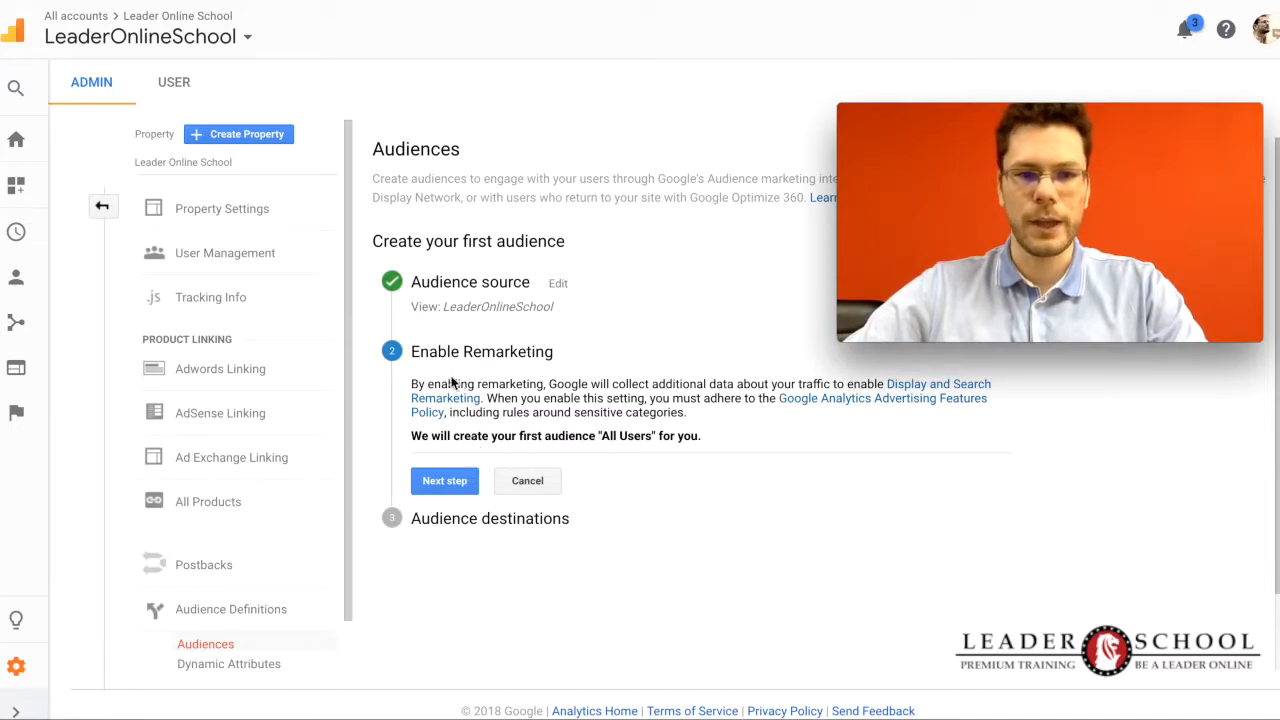
Enable remarketing for the All Users audience with the Leader Online School AdWords account as its destination
left_click(446, 481)
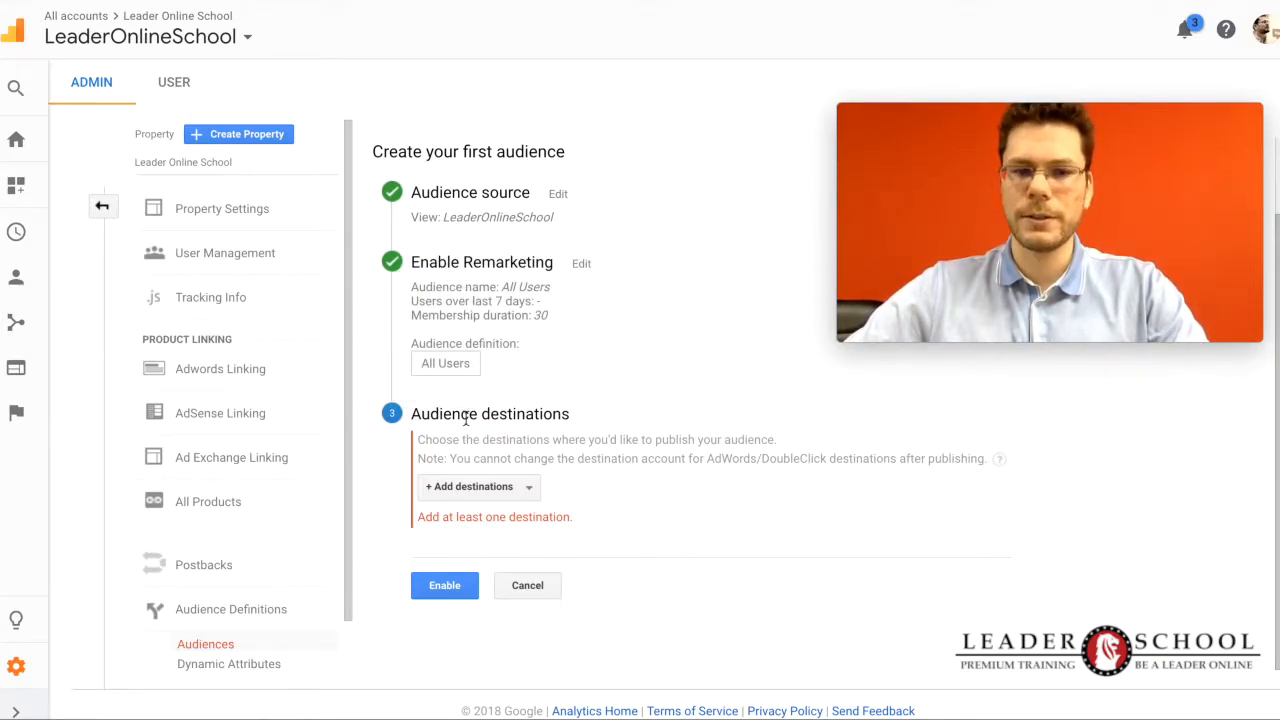
left_click(469, 490)
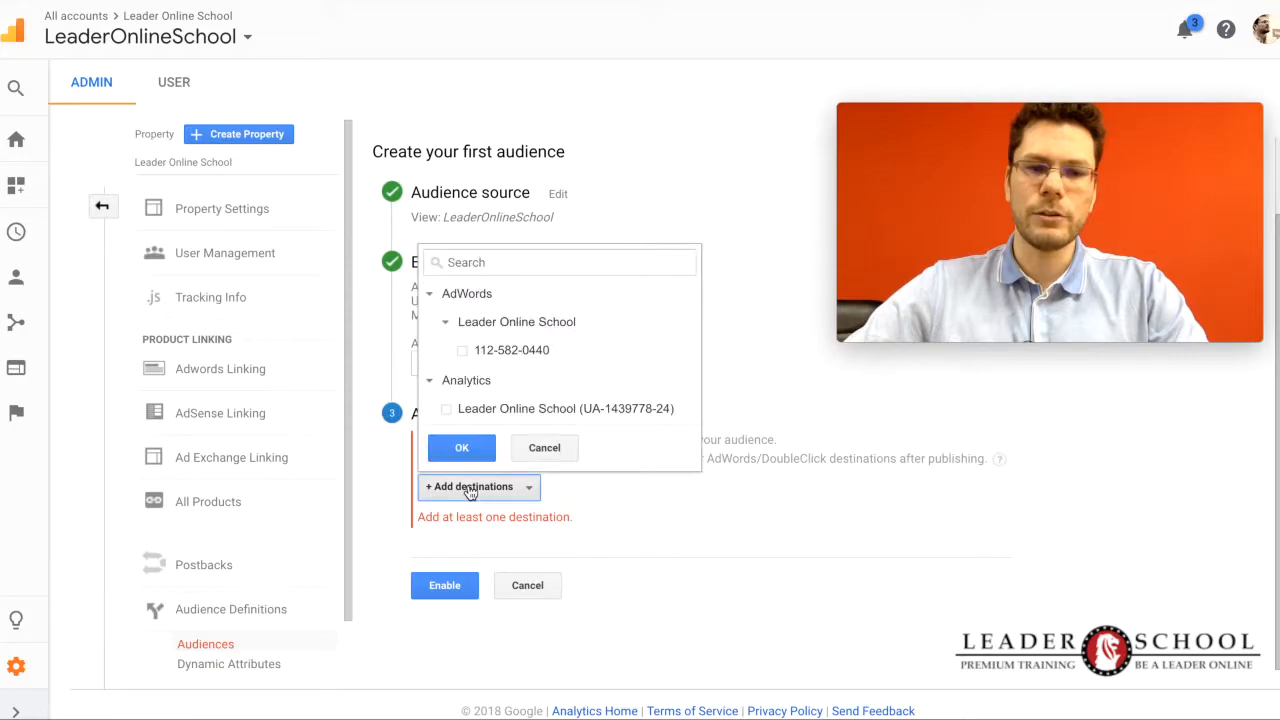
left_click(464, 354)
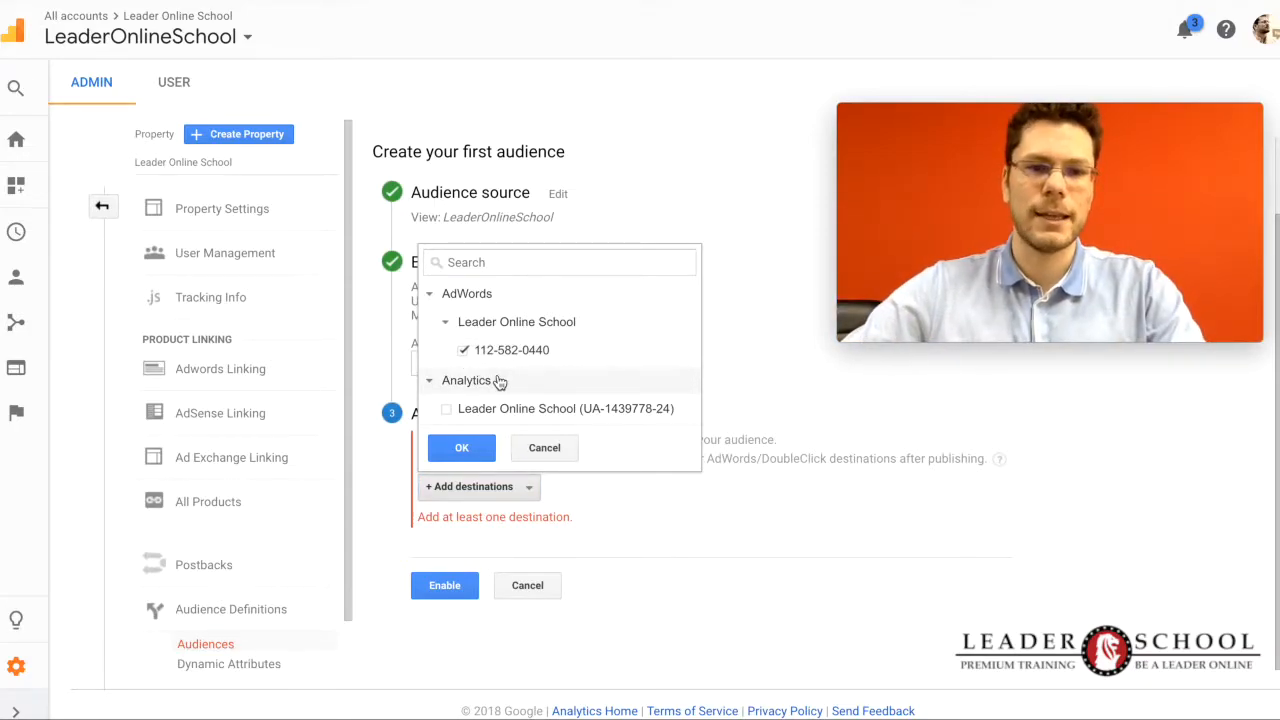
left_click(459, 449)
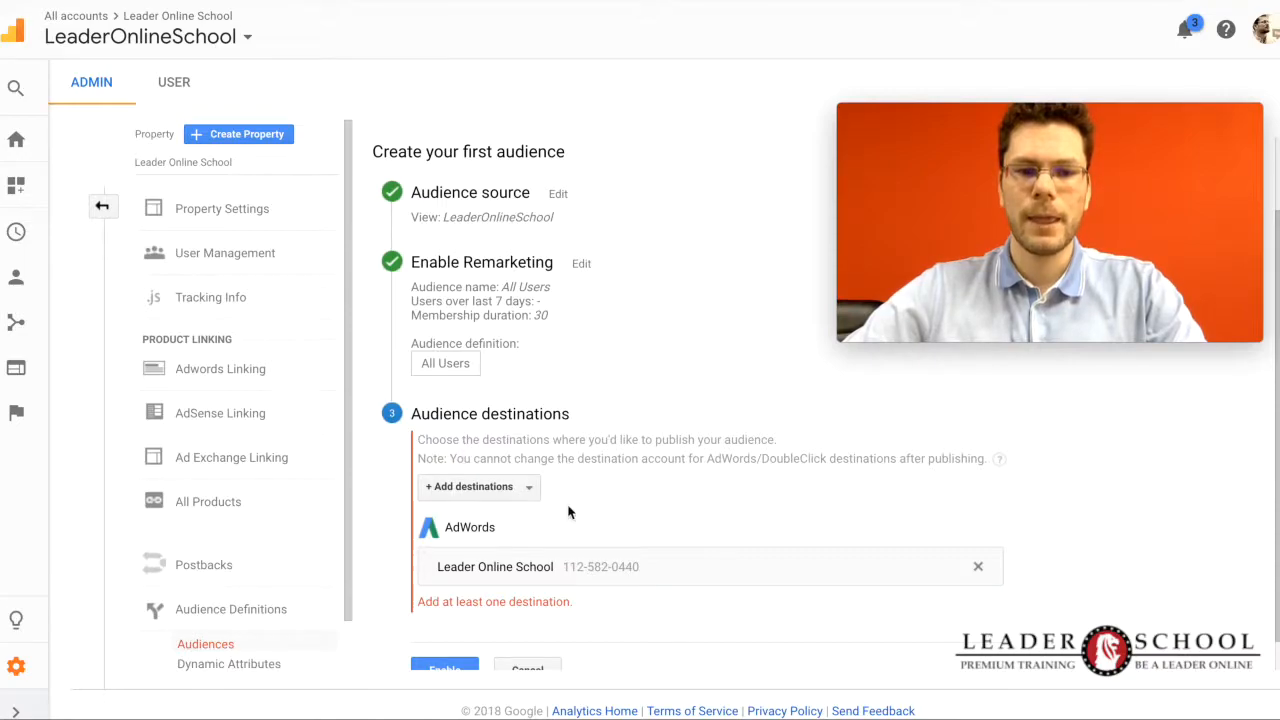
scroll(568, 512, "down", 1)
left_click(445, 638)
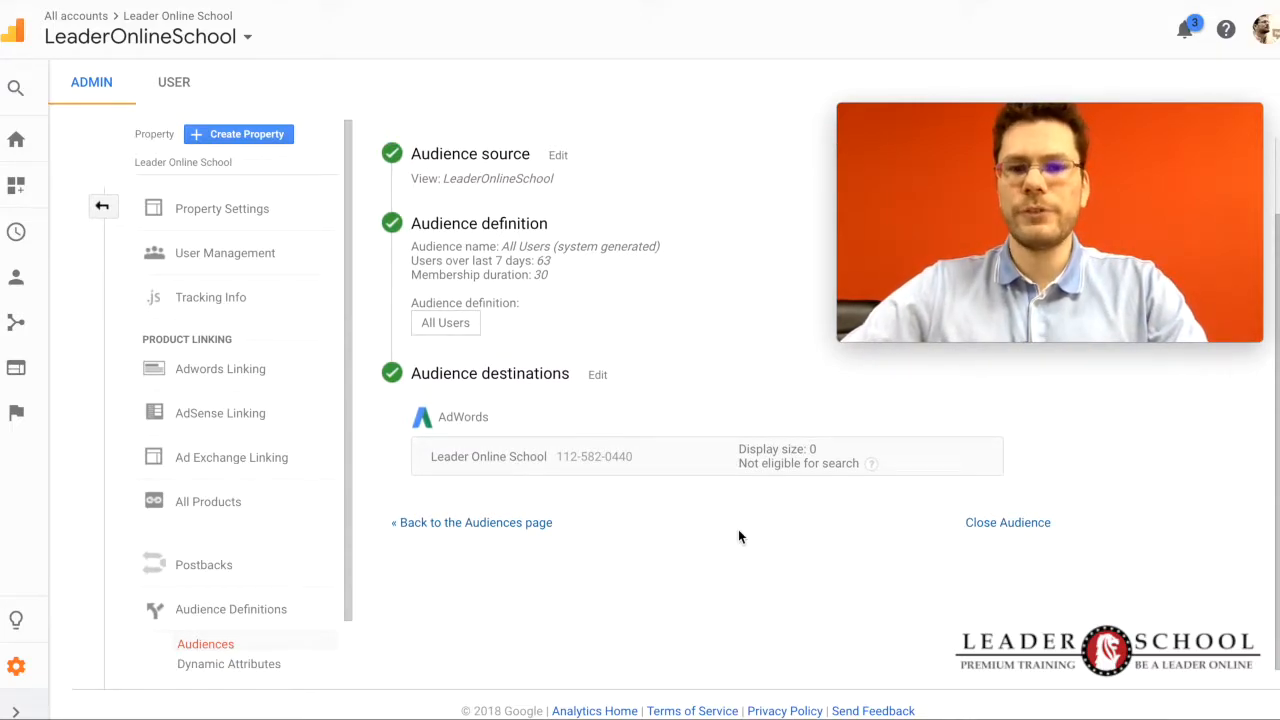
Return to the audience list and start a new audience with a custom definition, keeping the webcam window off the form
left_click(432, 528)
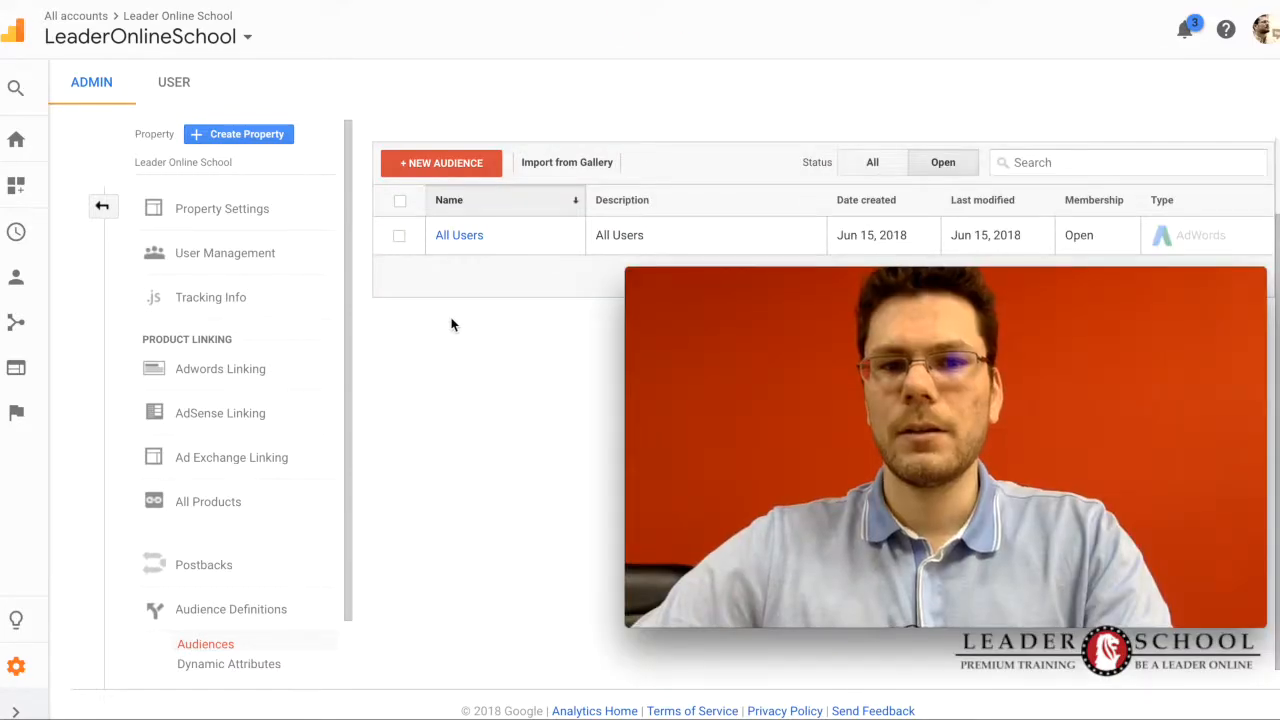
left_click(449, 167)
left_click_drag(806, 291, 199, 196)
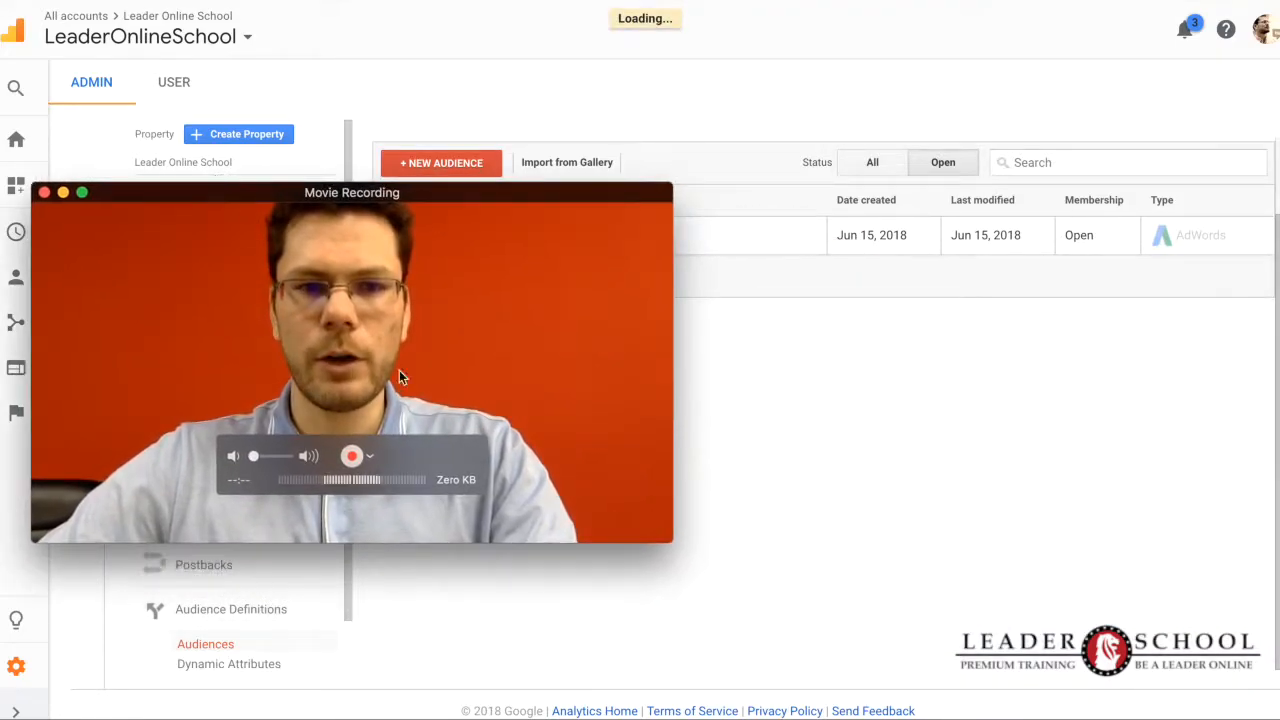
left_click_drag(675, 540, 391, 414)
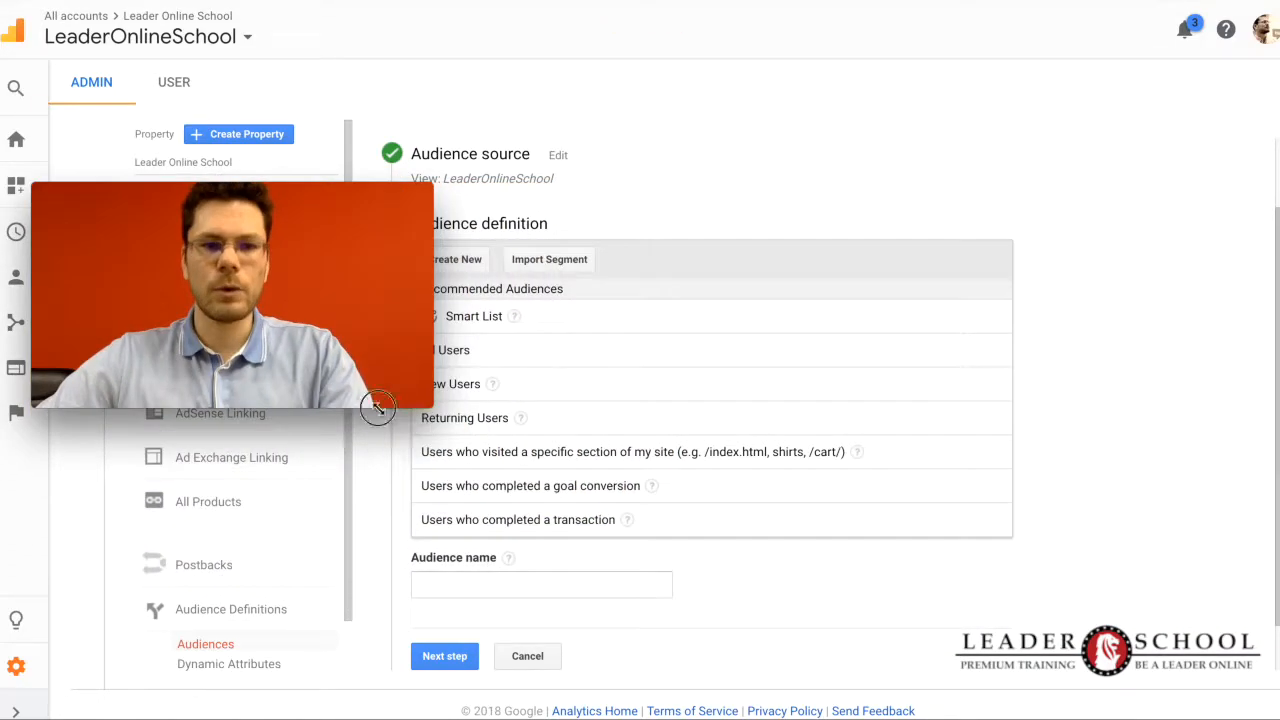
left_click_drag(332, 185, 283, 211)
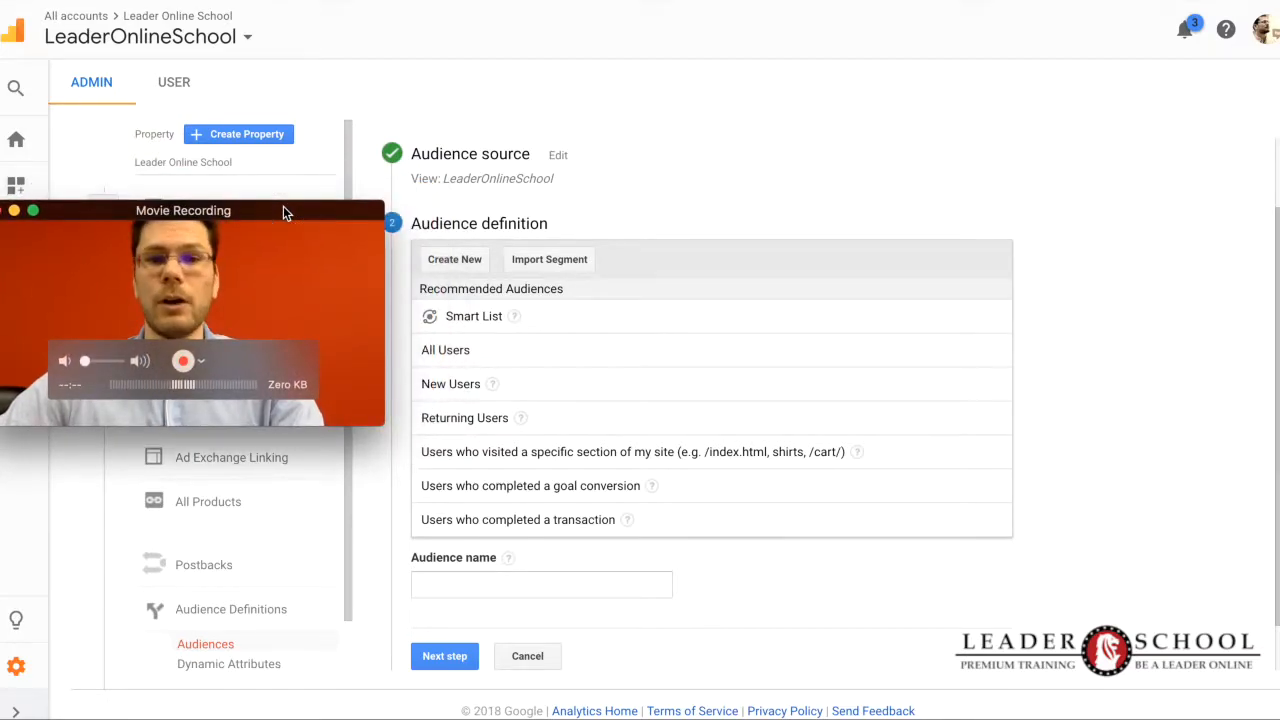
left_click(459, 262)
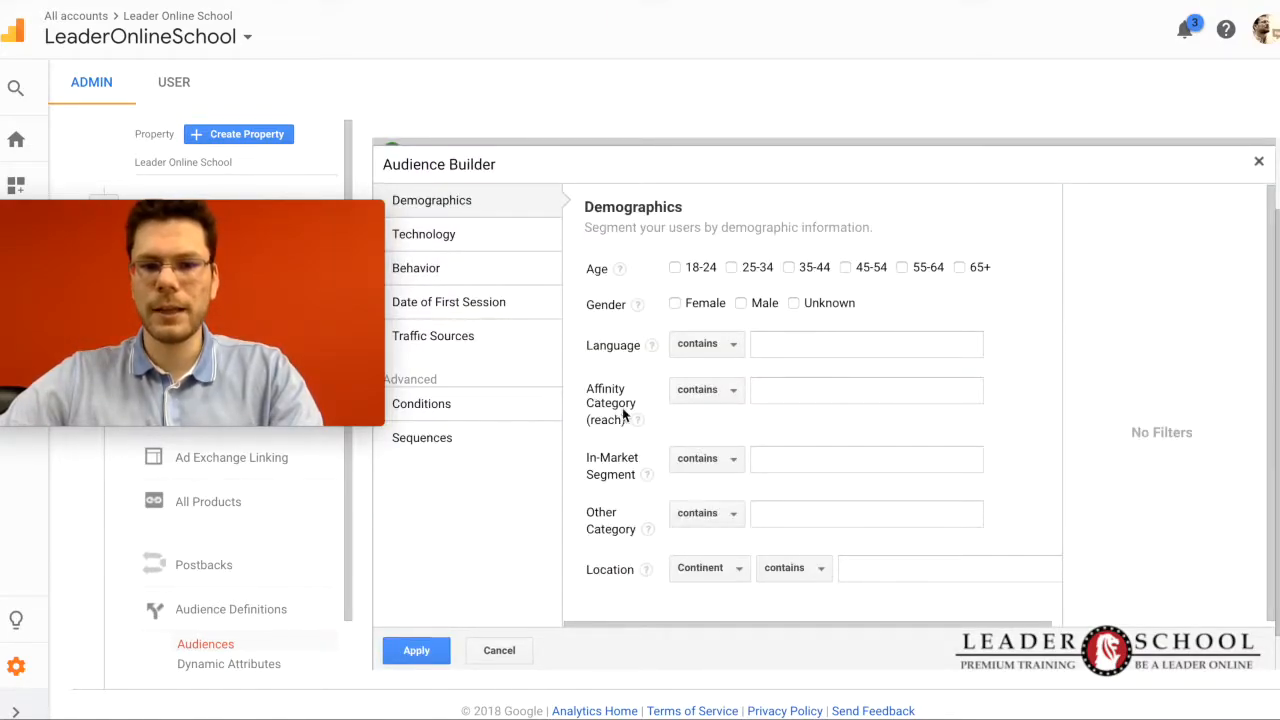
left_click(769, 397)
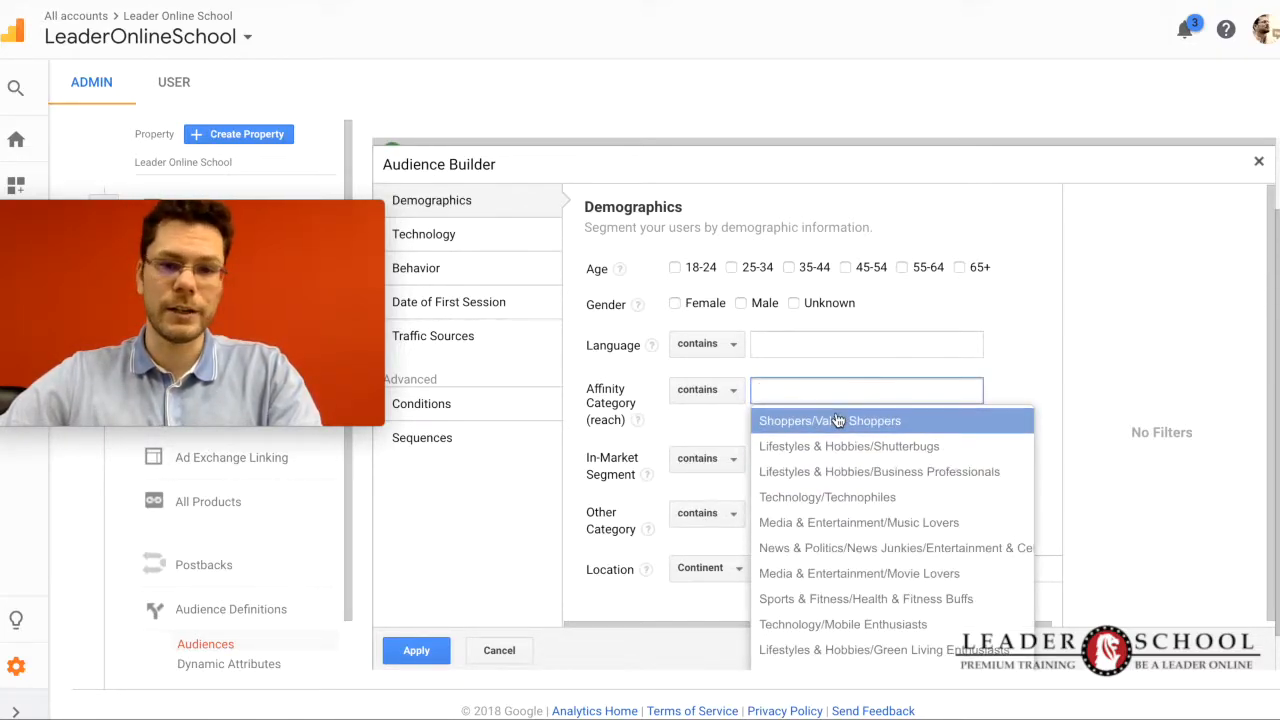
left_click(877, 458)
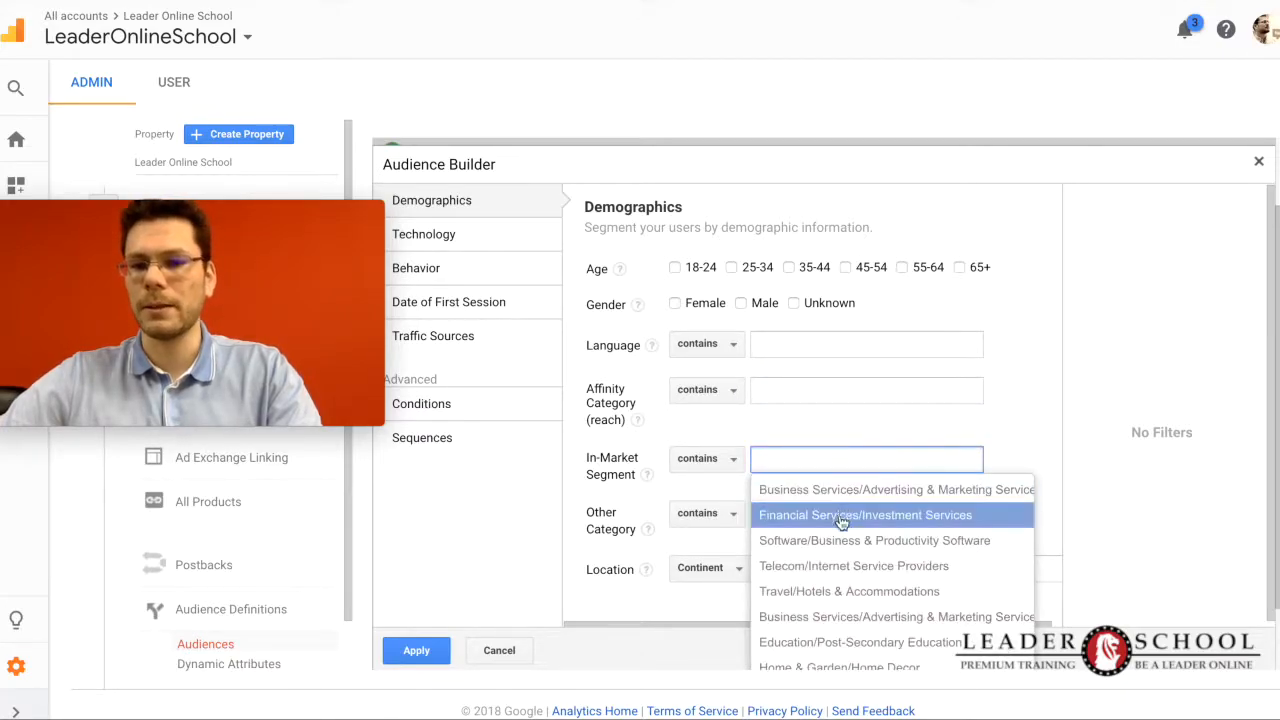
left_click(777, 380)
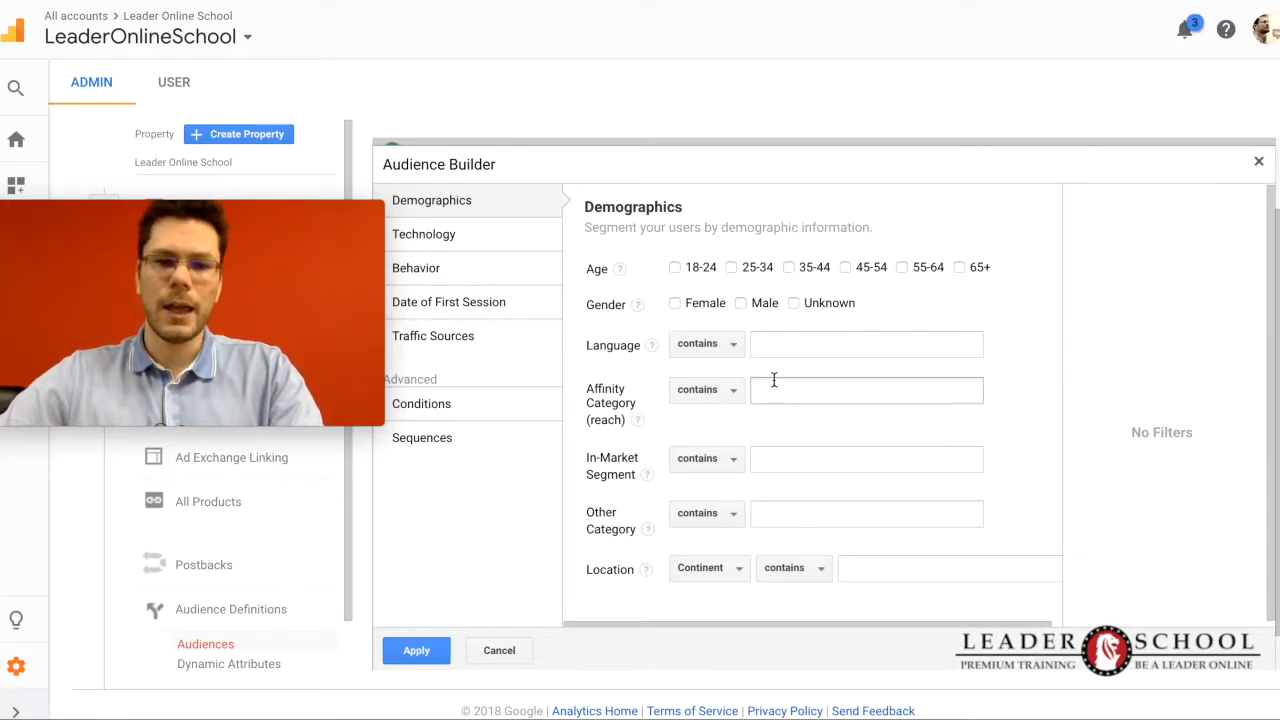
left_click(621, 325)
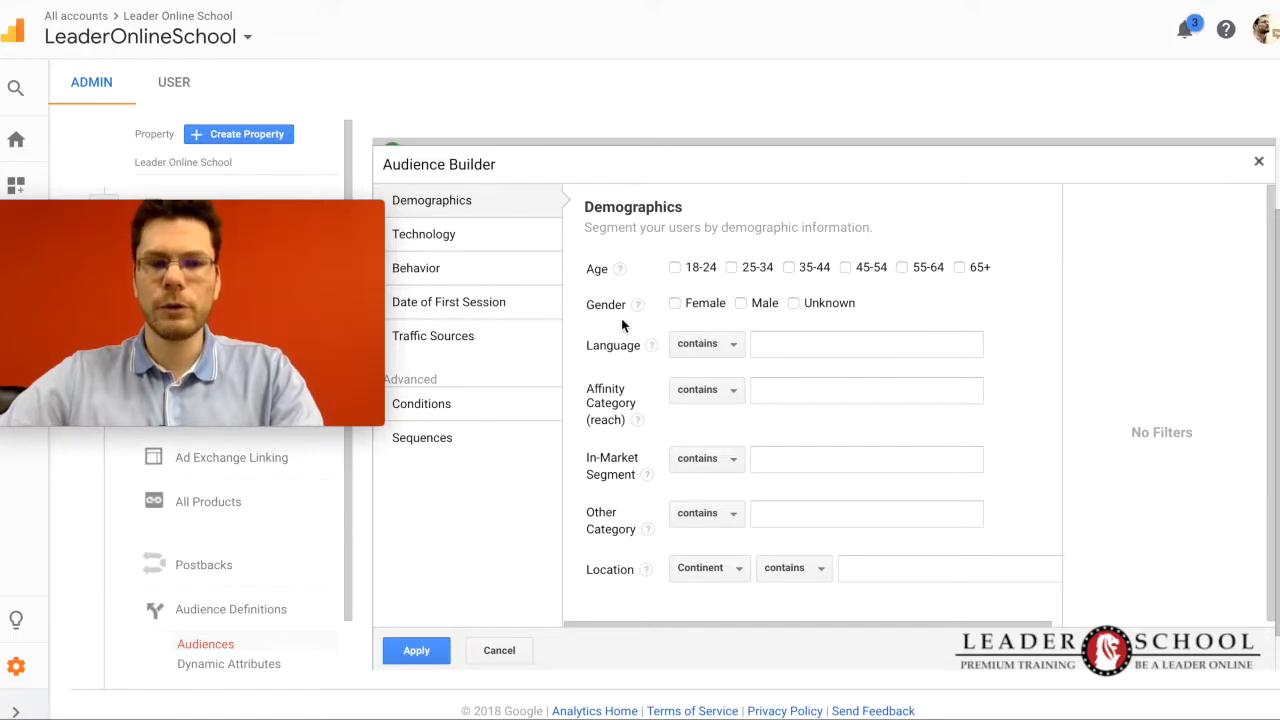
Define the audience by the affinity category Shoppers/Value Shoppers and name it Analytics Affinity Shoppers
left_click(777, 392)
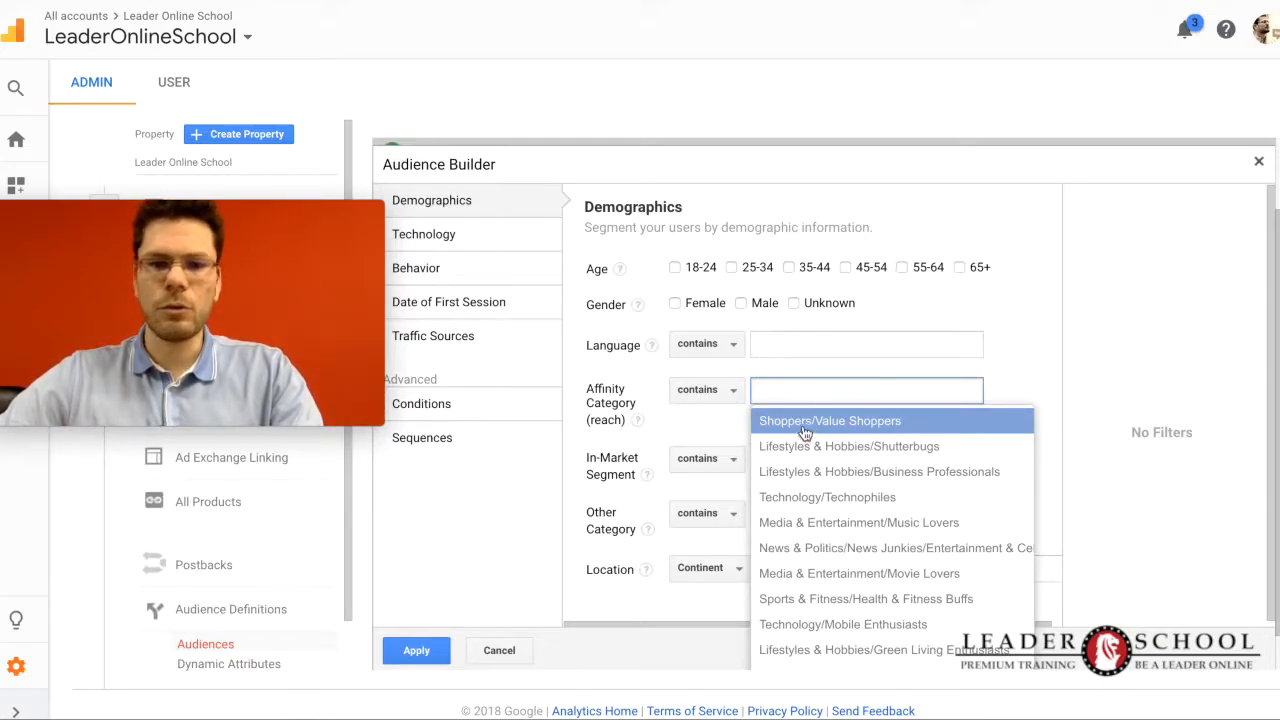
left_click(805, 428)
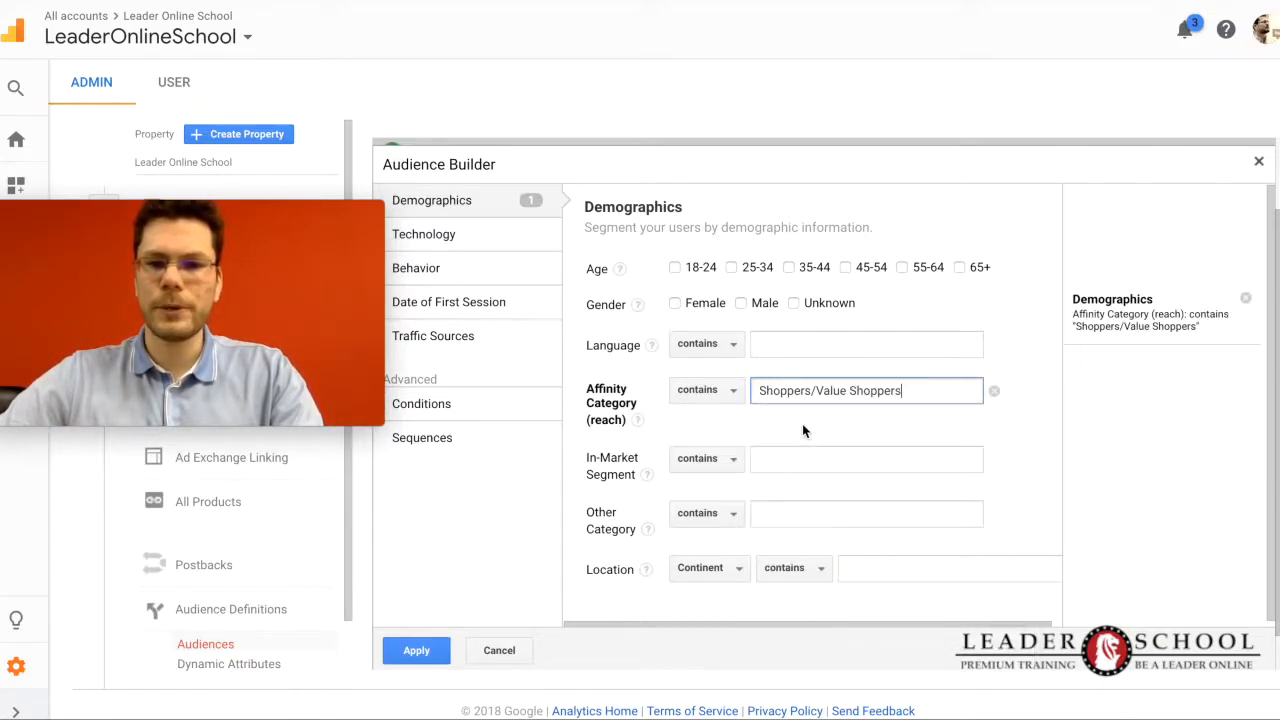
left_click(417, 651)
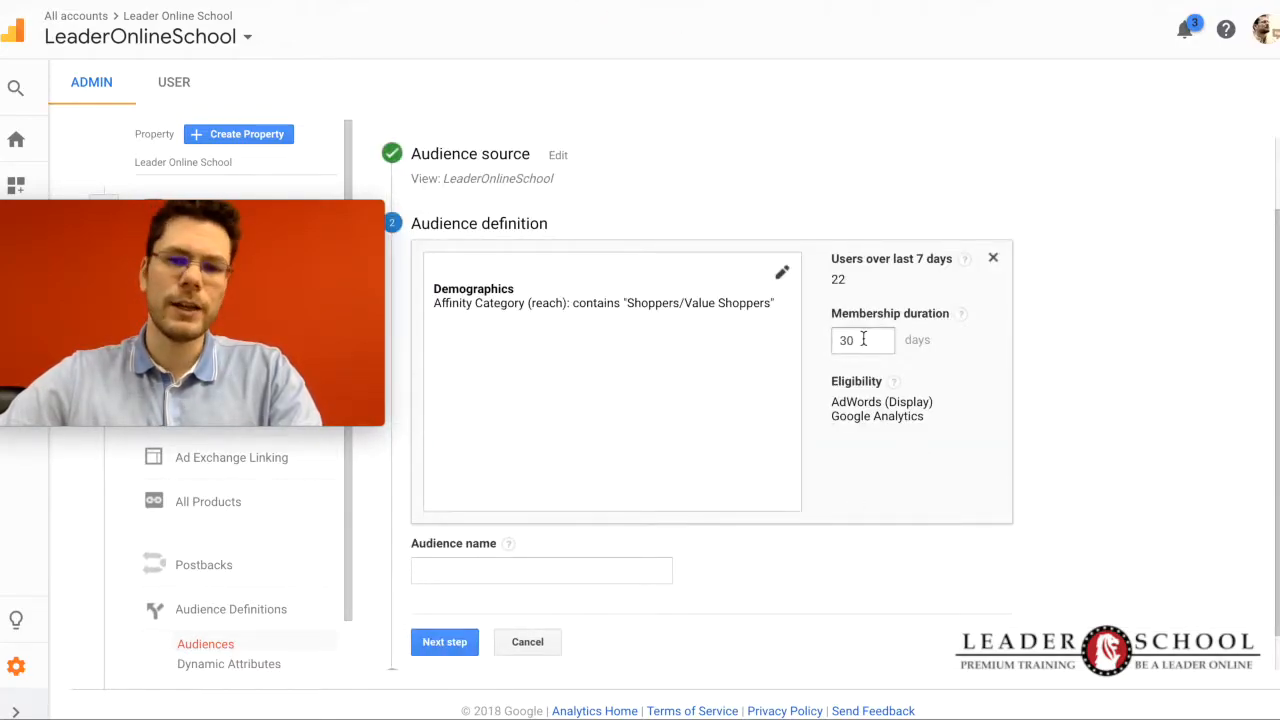
left_click(524, 572)
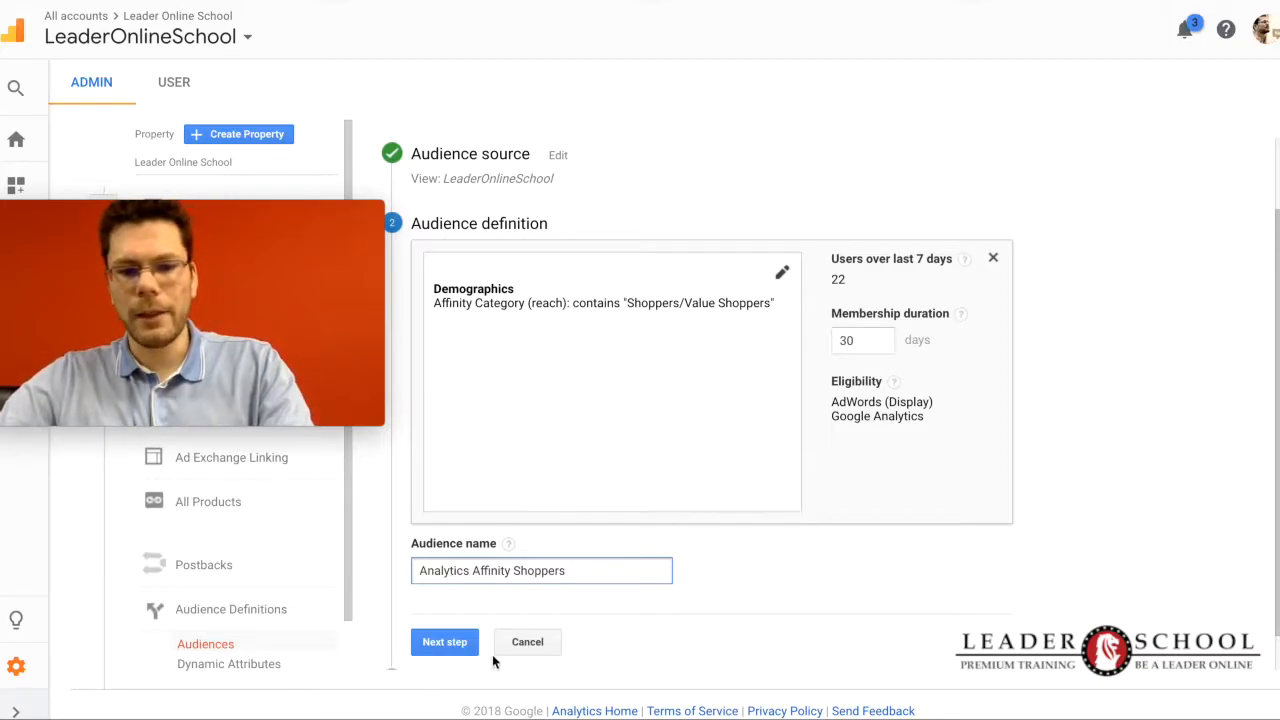
left_click(442, 645)
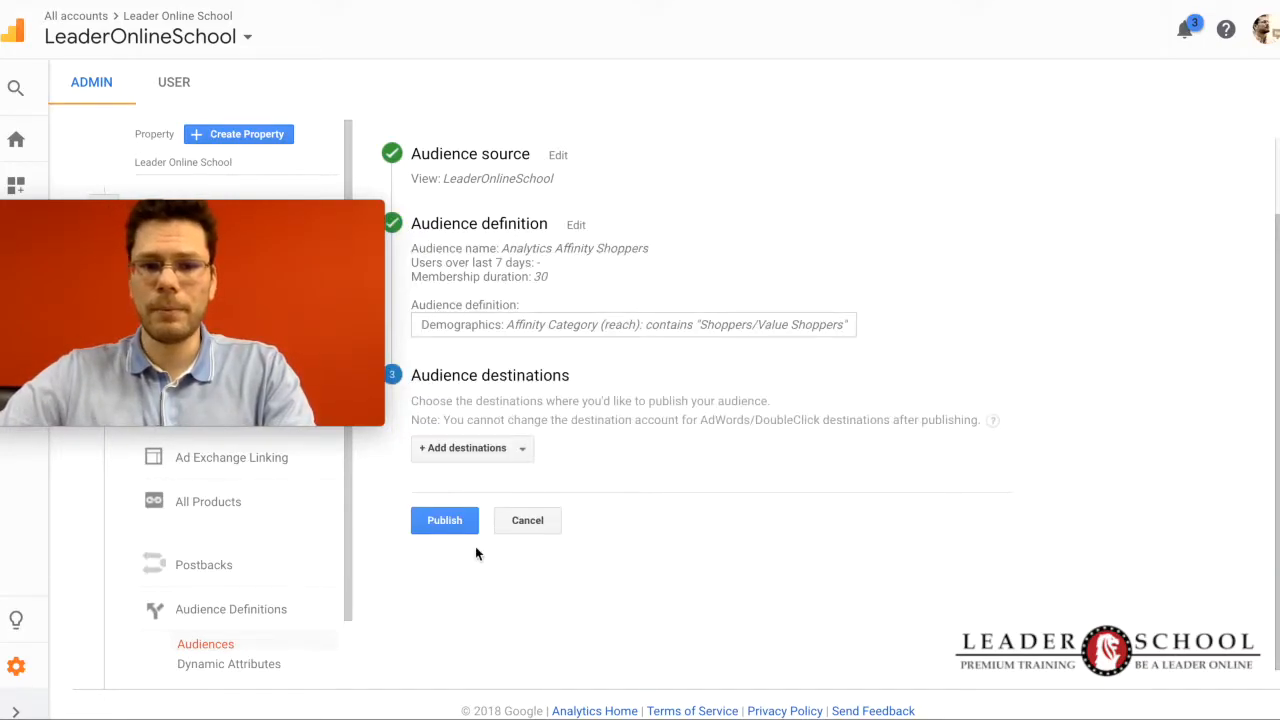
Publish the Analytics Affinity Shoppers audience to the Leader Online School AdWords account
left_click(495, 452)
left_click(462, 314)
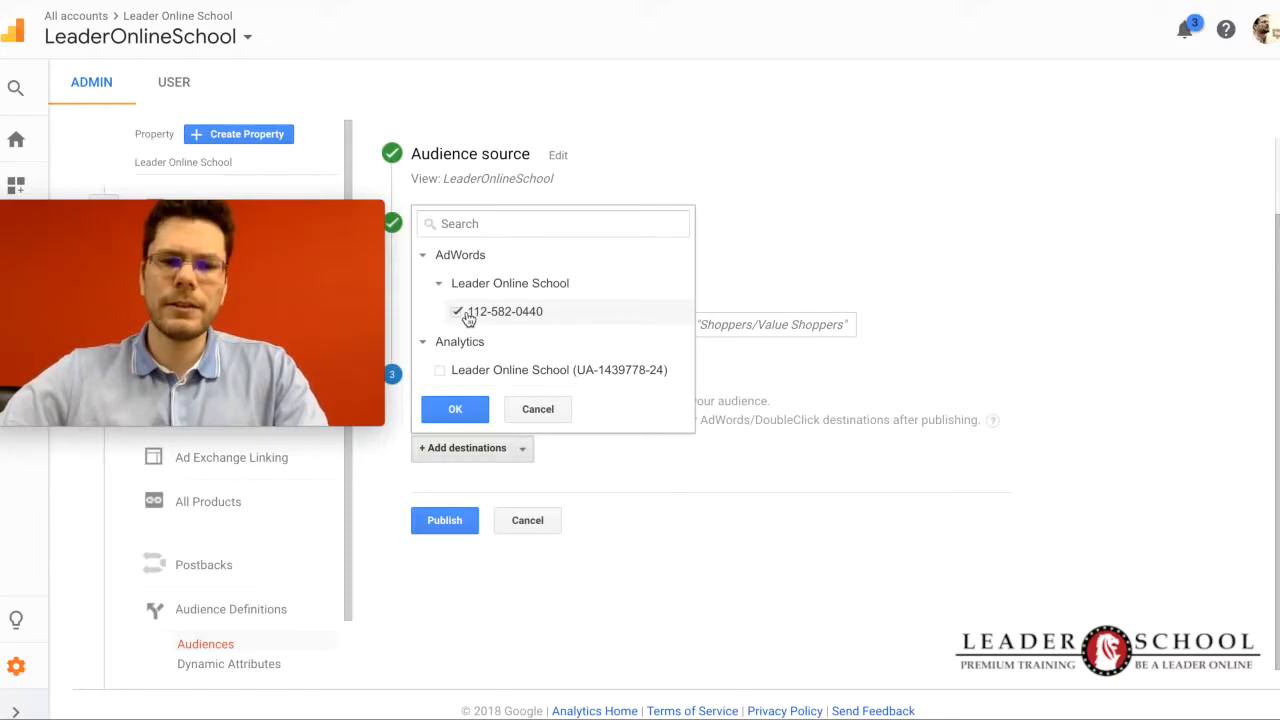
left_click(455, 409)
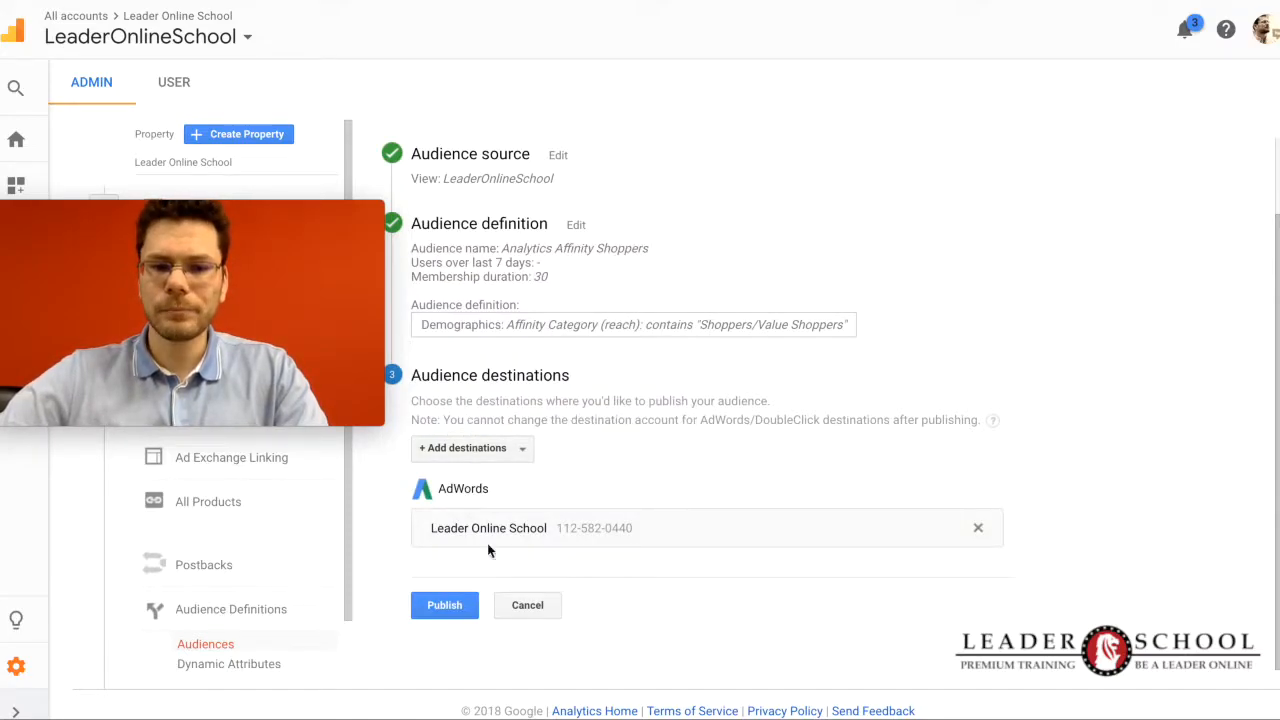
left_click(445, 607)
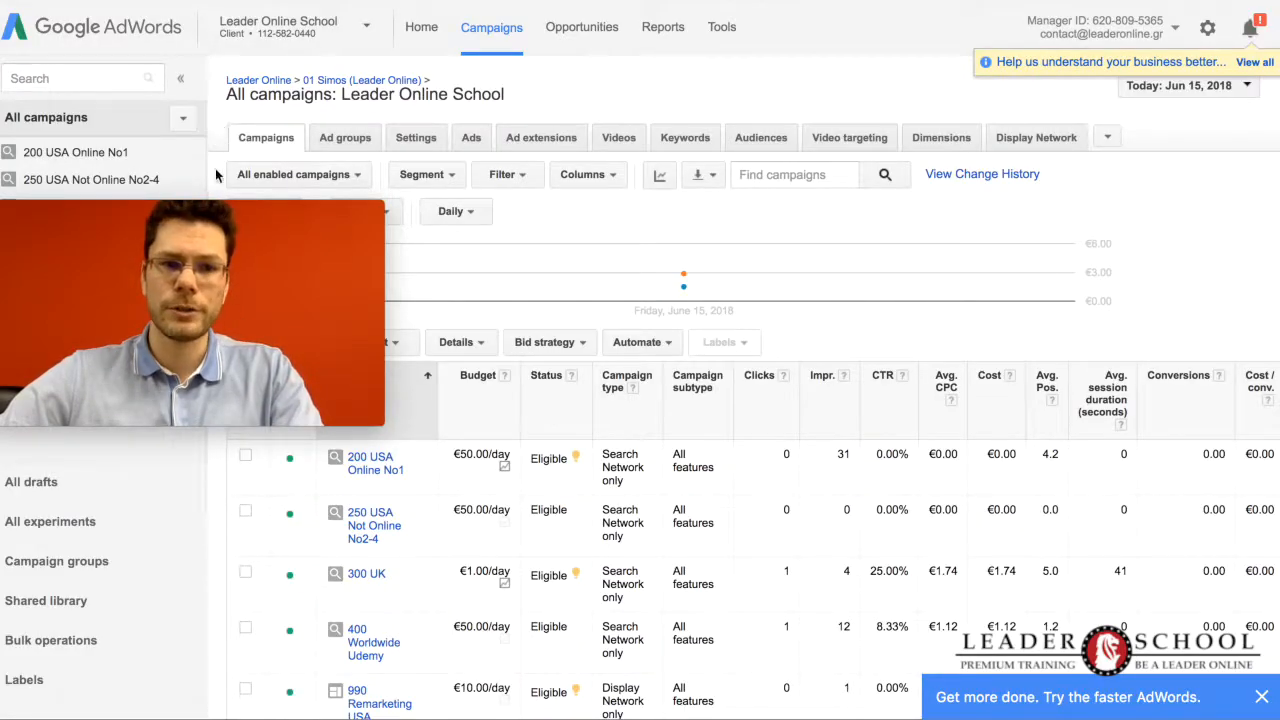
In Google AdWords, view the audiences in the shared library and select the Analytics Affinity Shoppers list
left_click_drag(214, 209, 879, 199)
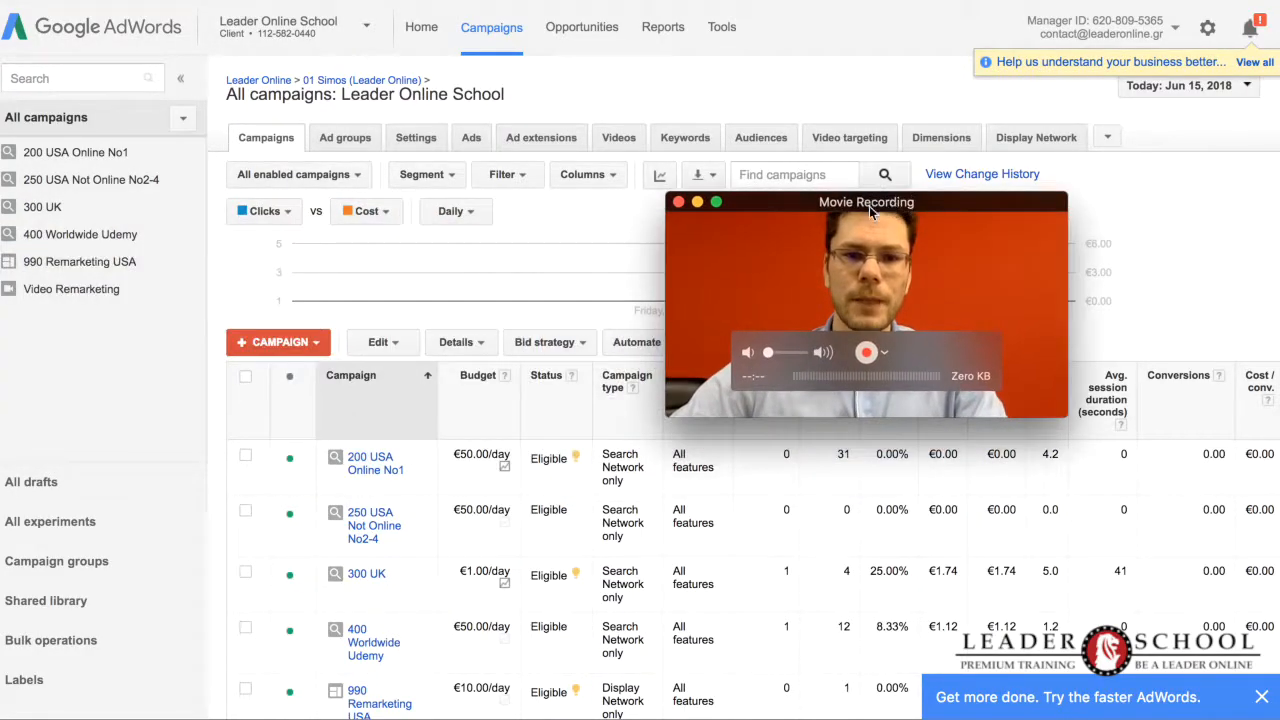
left_click(59, 600)
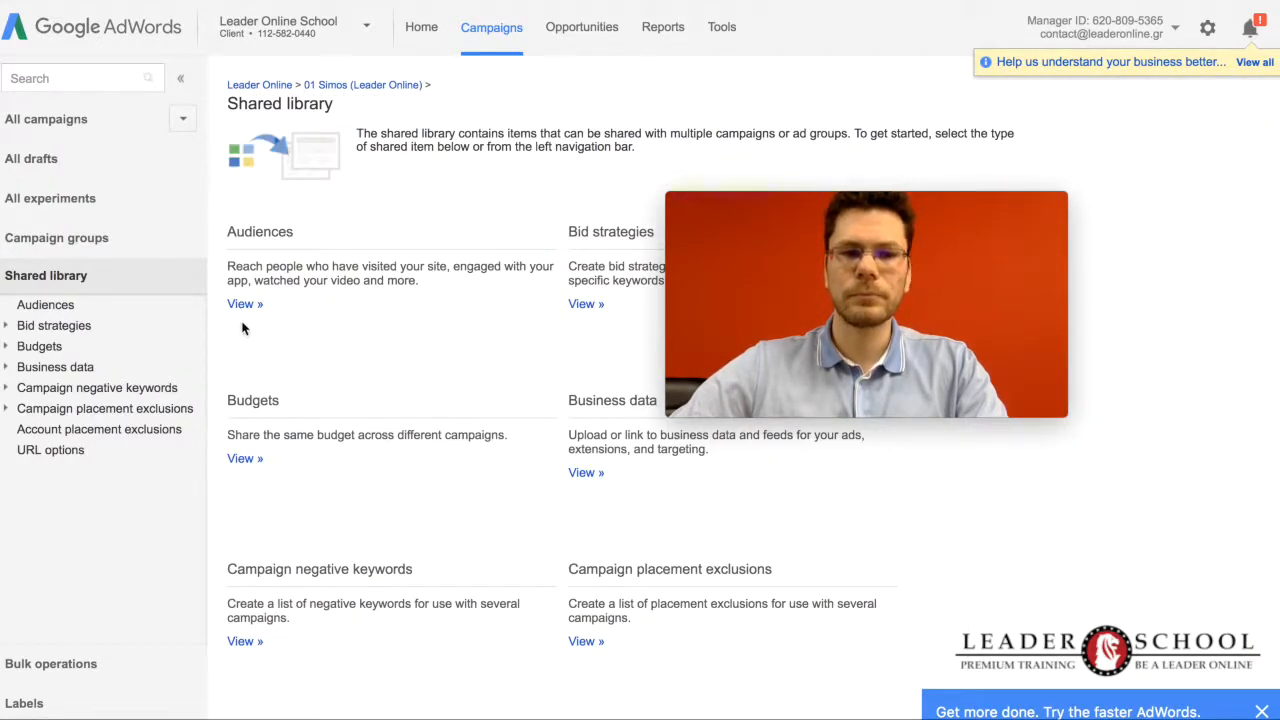
left_click(241, 304)
mouse_move(759, 203)
left_click_drag(759, 203, 898, 96)
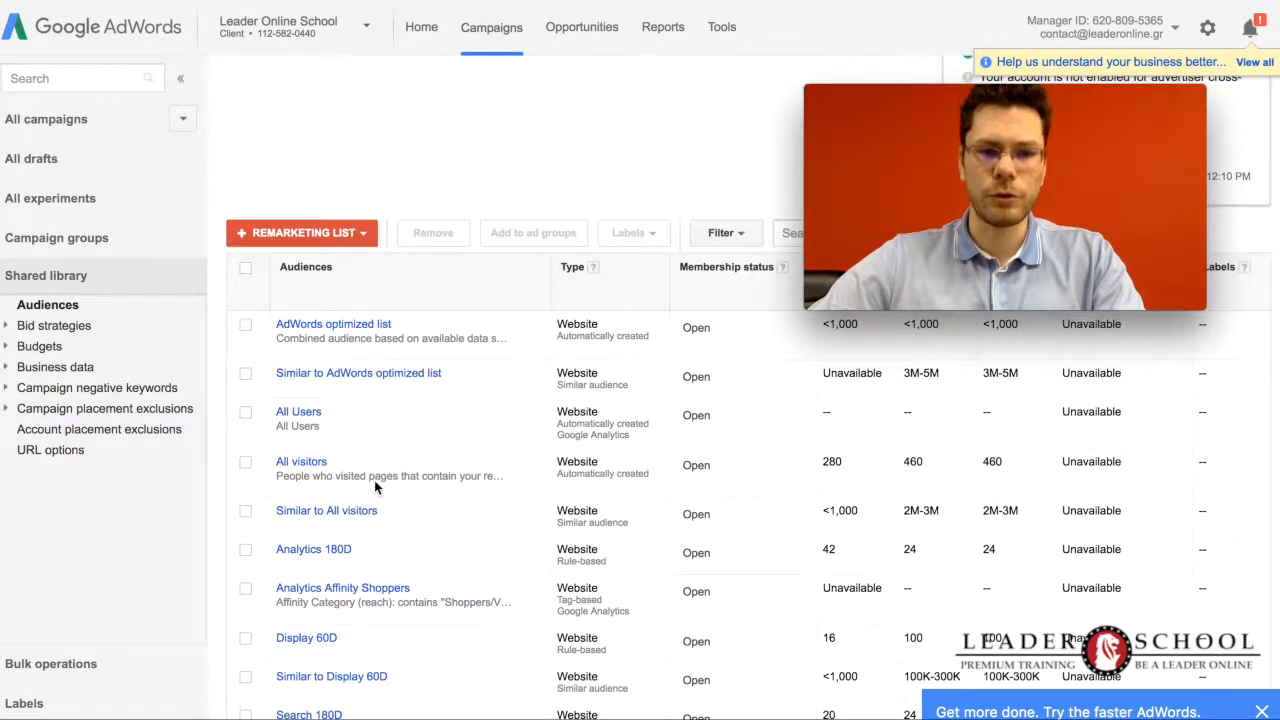
scroll(374, 487, "down", 1)
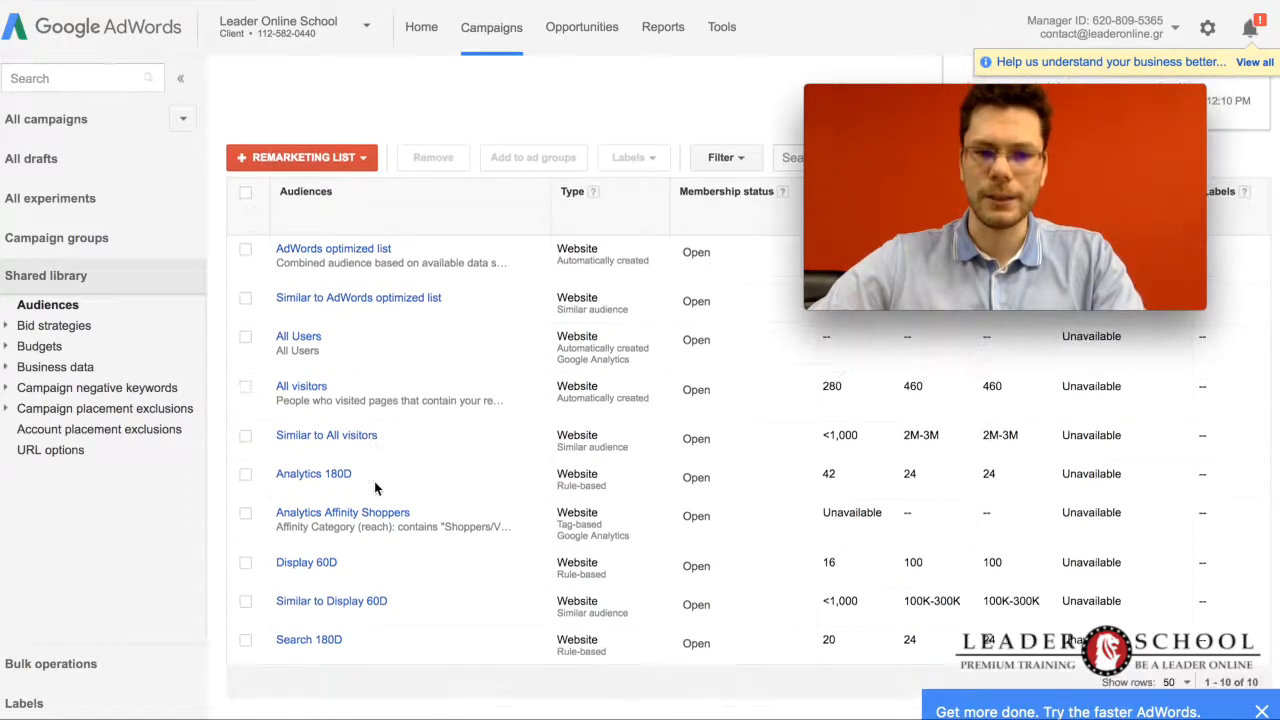
left_click(246, 514)
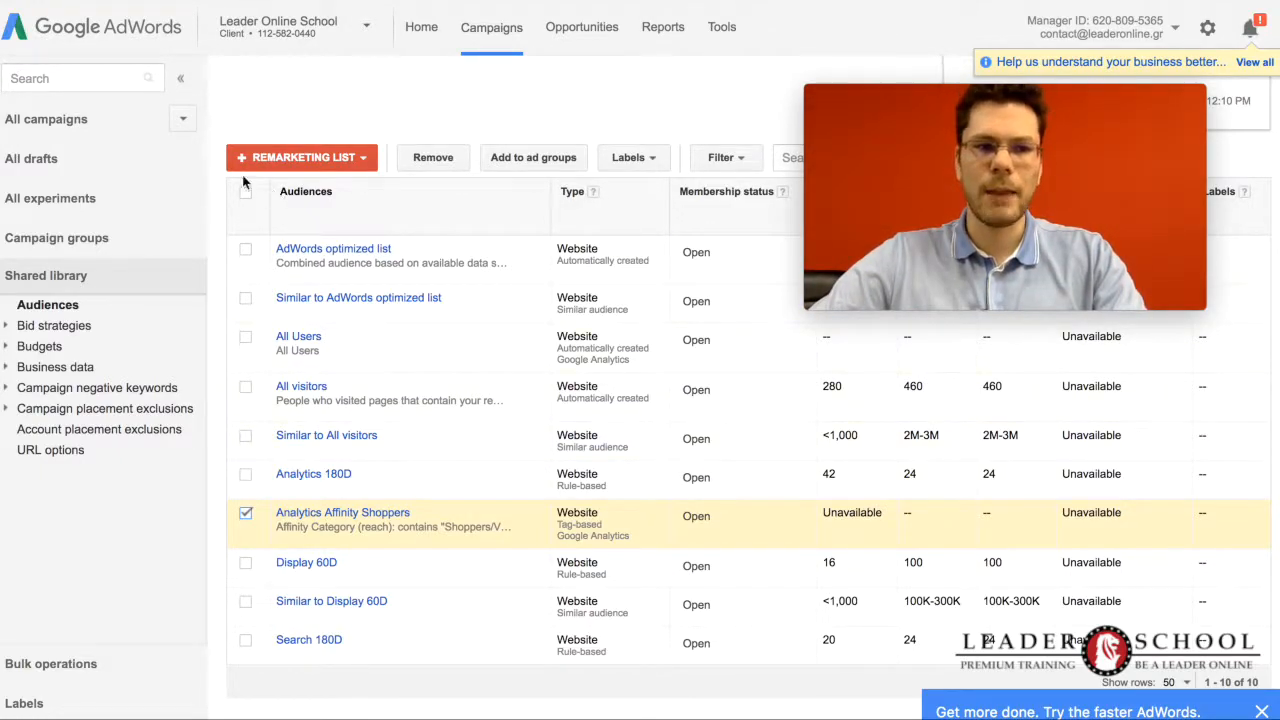
Open the Display Network targeting editor for the USA ad group in the 990 Remarketing USA campaign
left_click(106, 121)
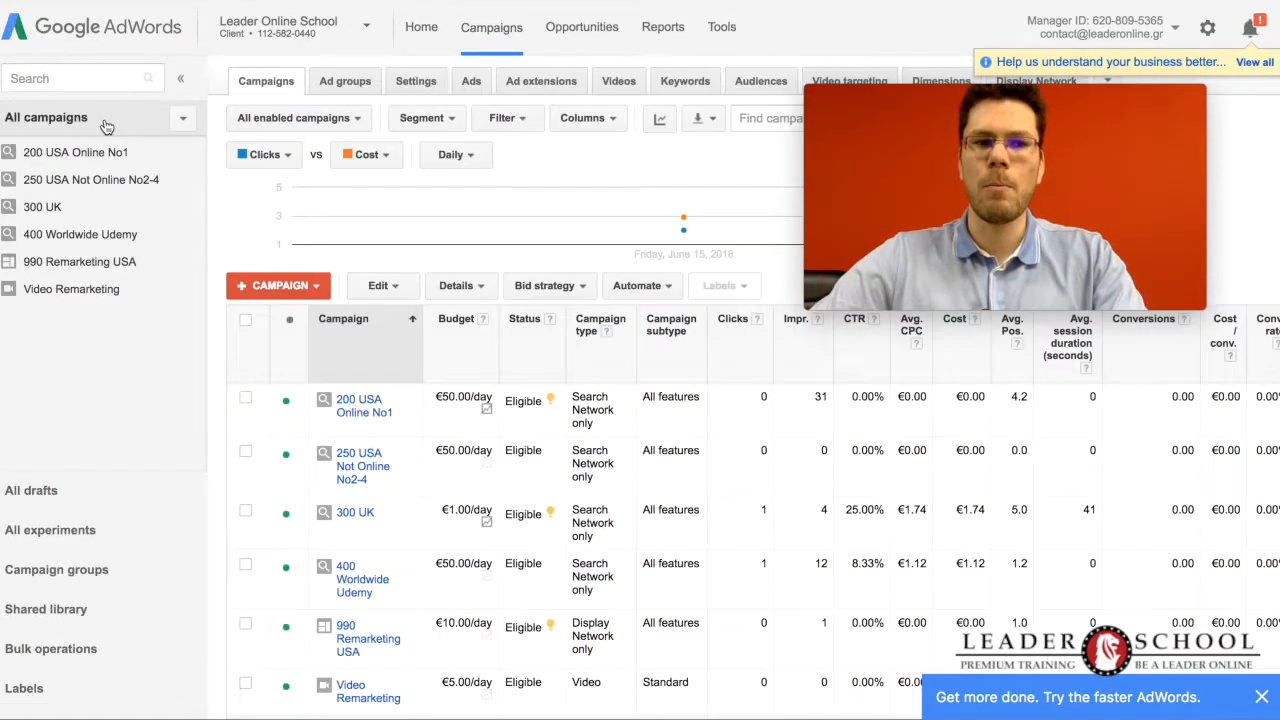
left_click(86, 262)
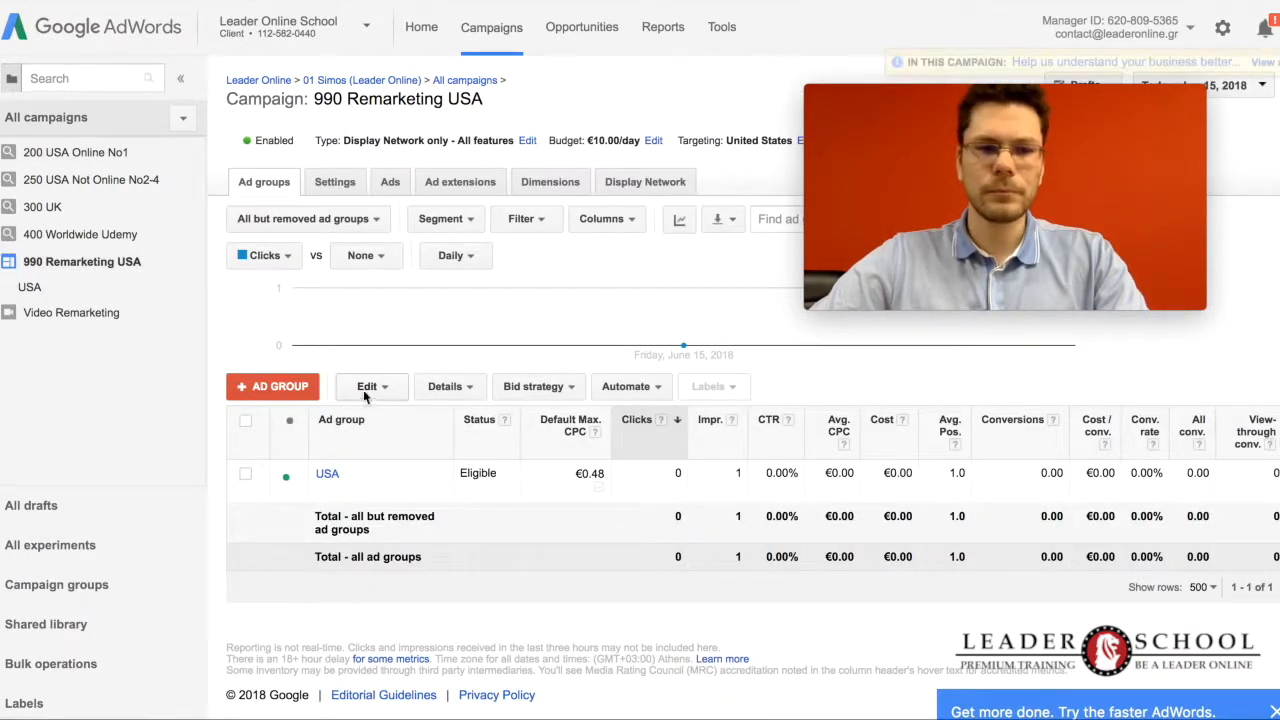
left_click(30, 287)
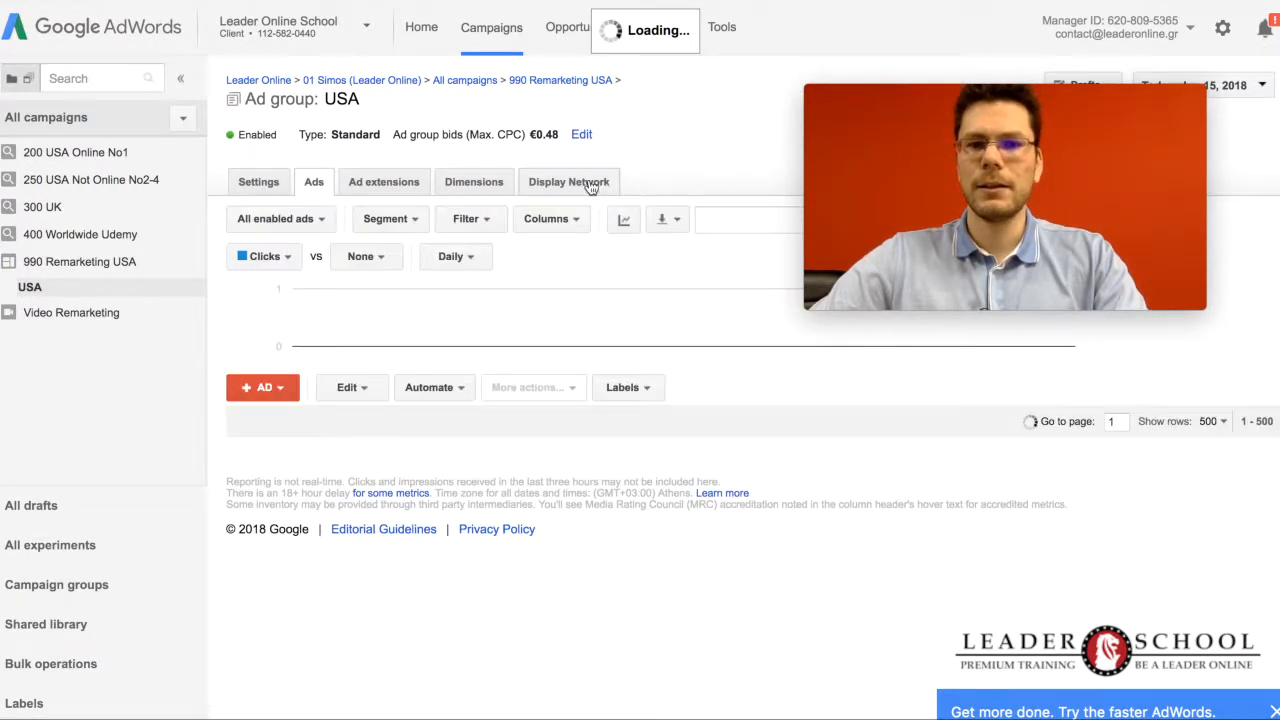
left_click(585, 182)
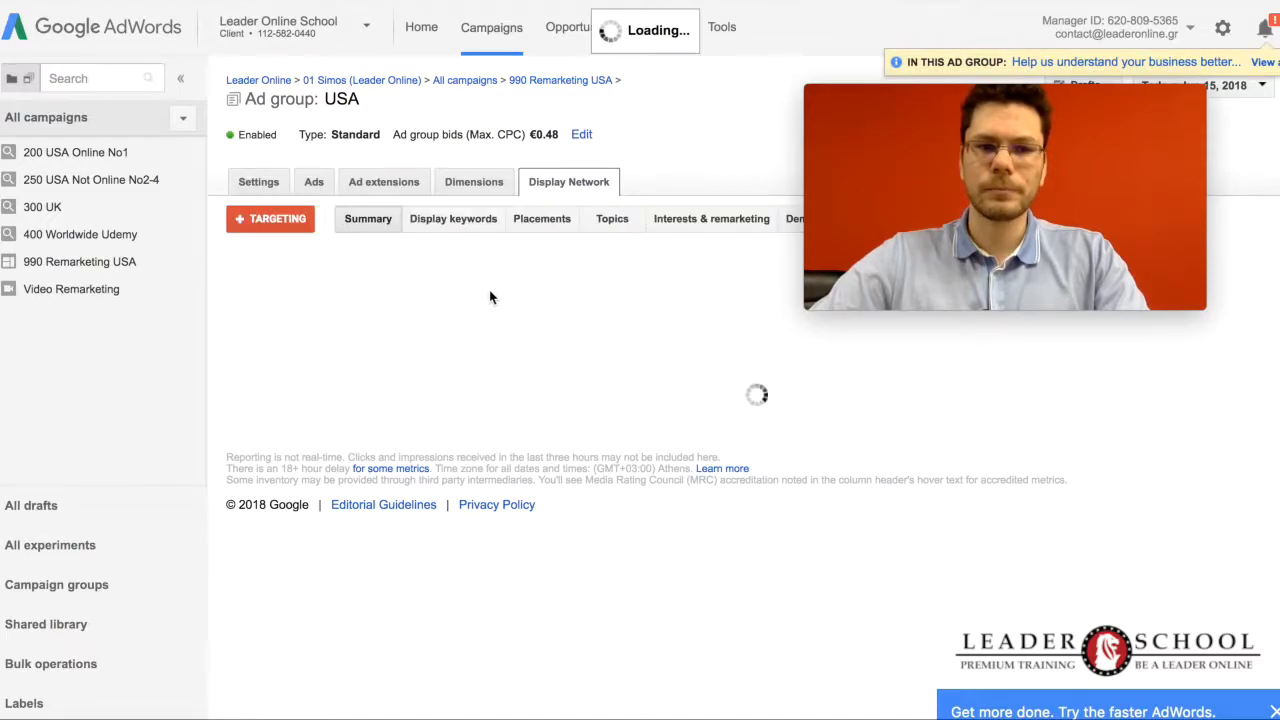
left_click(276, 227)
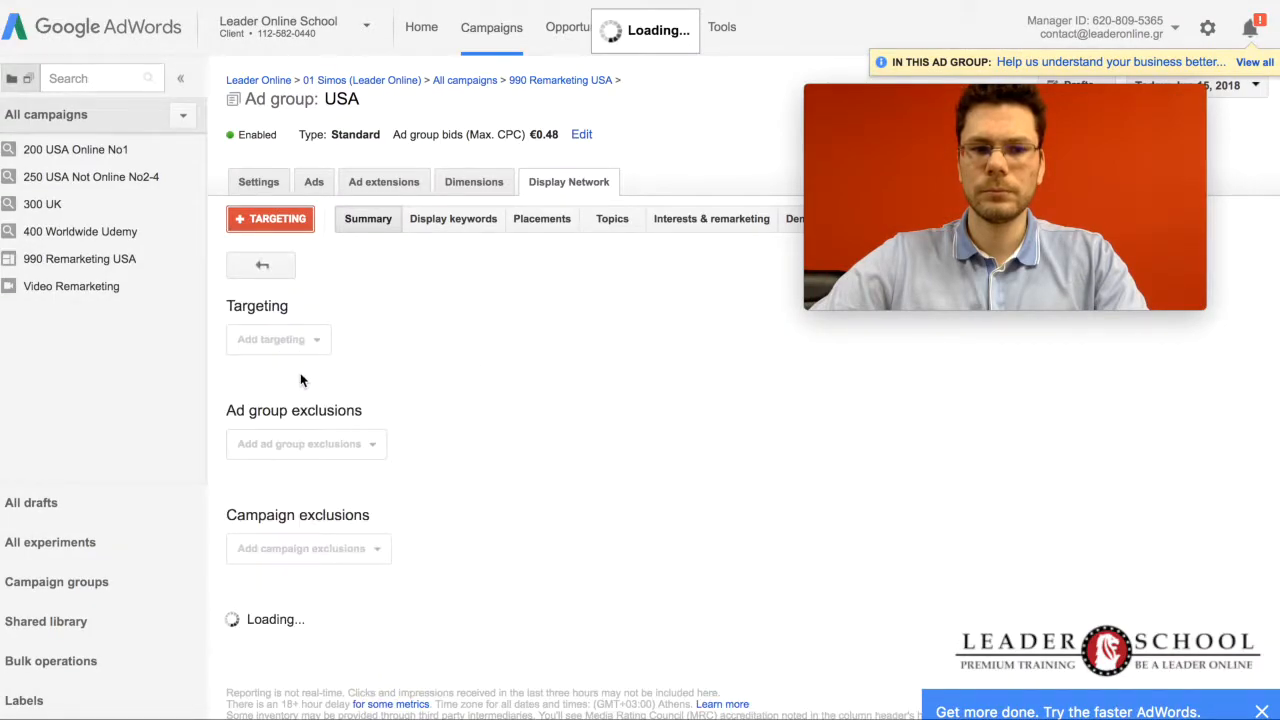
Open the ad group's interests and remarketing targeting for editing and browse the available remarketing lists
scroll(307, 374, "down", 1)
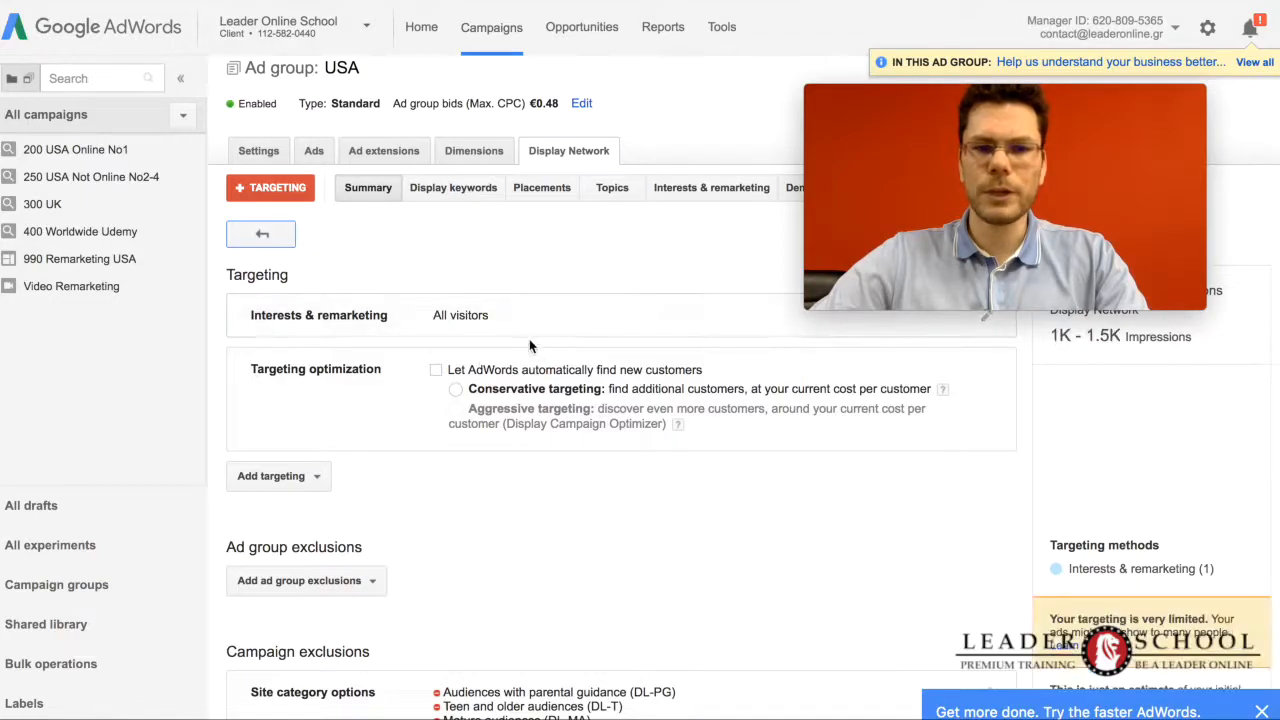
left_click(530, 318)
scroll(505, 381, "down", 3)
left_click(417, 267)
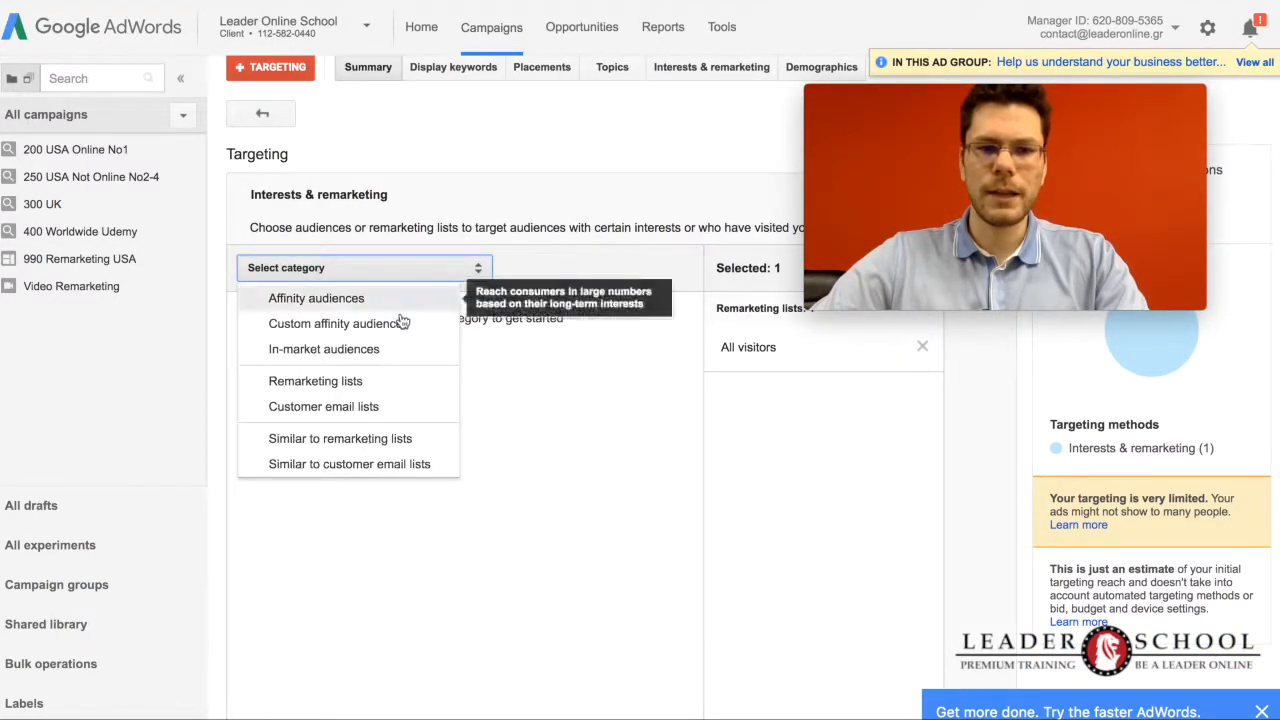
left_click(386, 377)
scroll(590, 399, "down", 2)
scroll(591, 393, "down", 1)
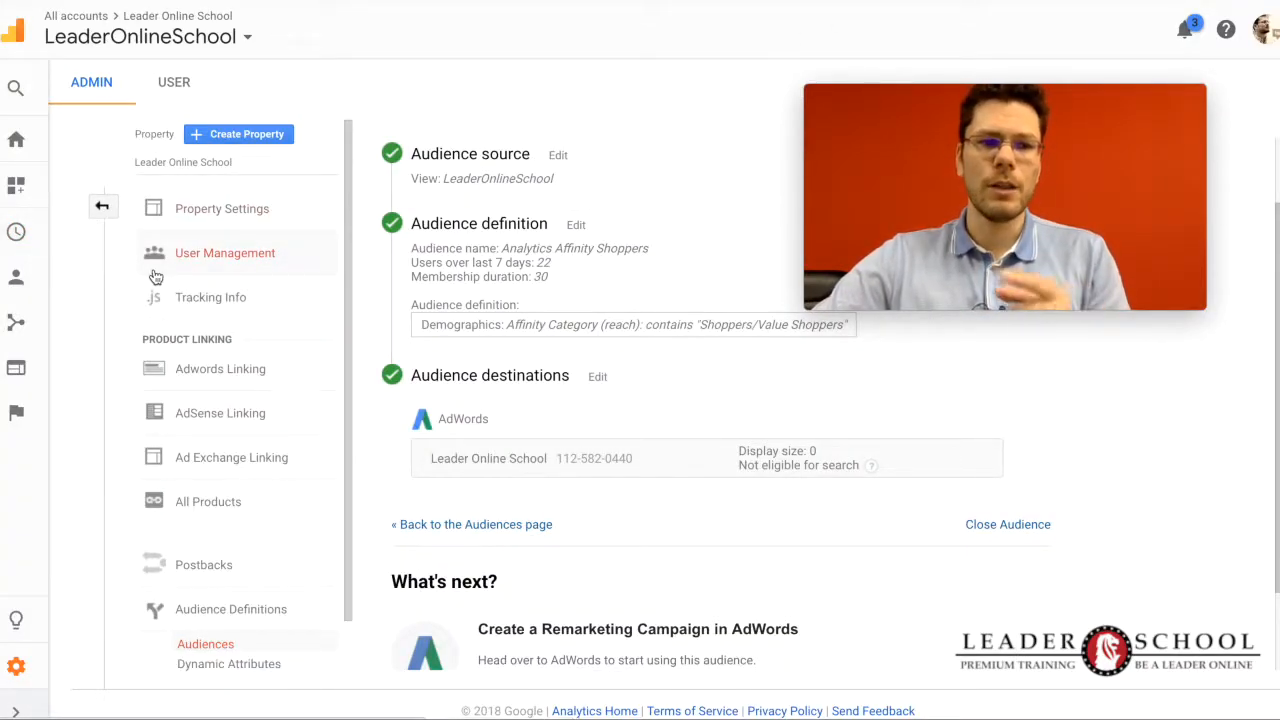
In Google Analytics, open the Affinity Categories report under the audience interests and examine the table of categories
left_click(15, 275)
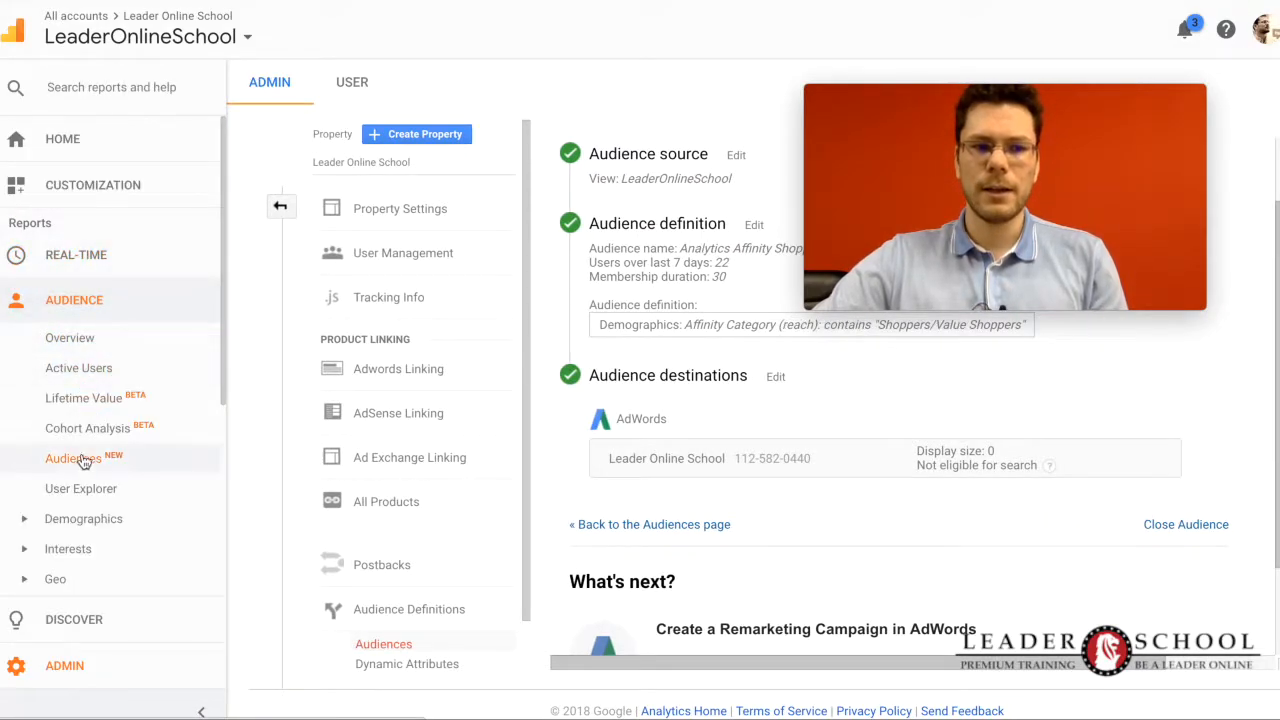
scroll(82, 470, "down", 1)
scroll(80, 525, "down", 1)
left_click(78, 540)
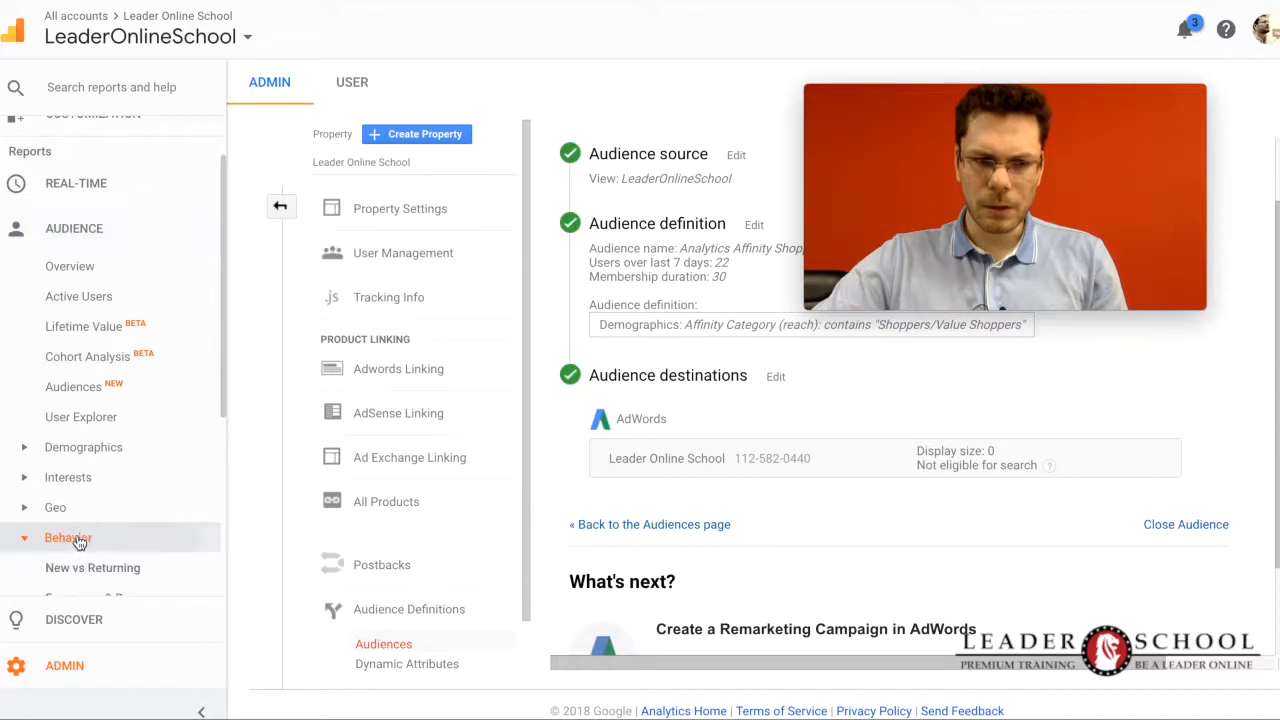
scroll(79, 537, "down", 5)
left_click(70, 266)
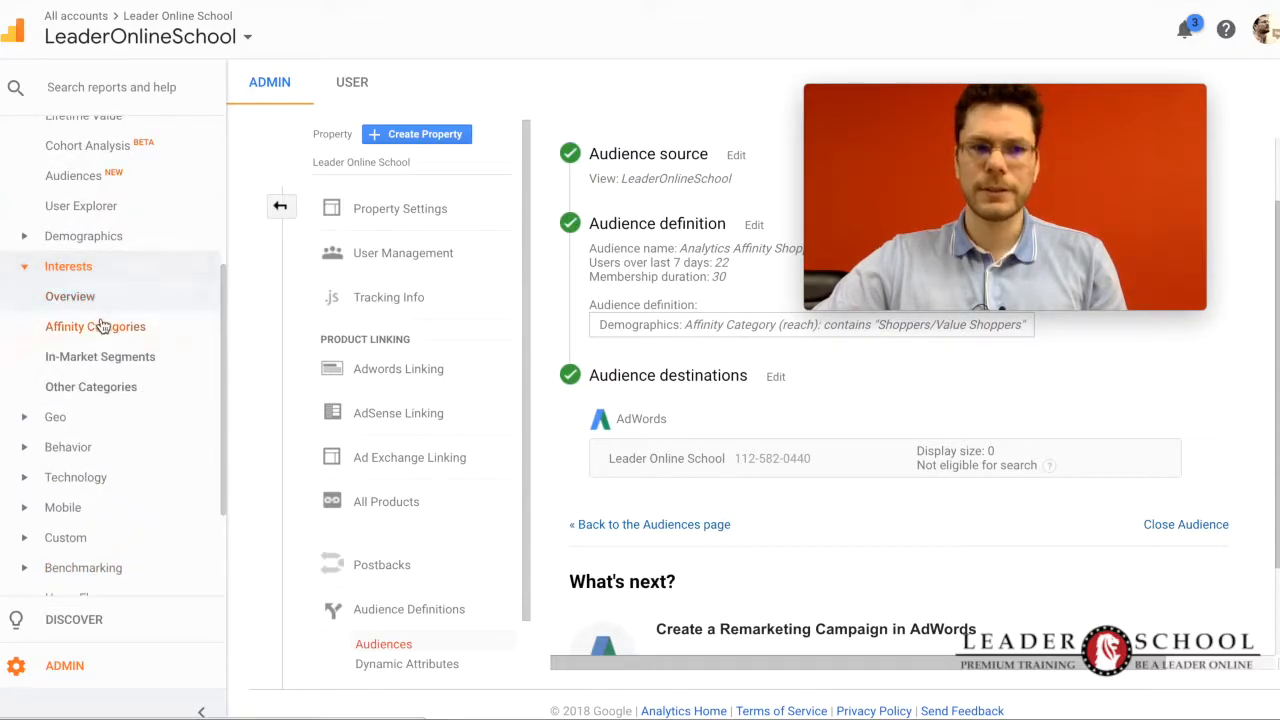
left_click(103, 326)
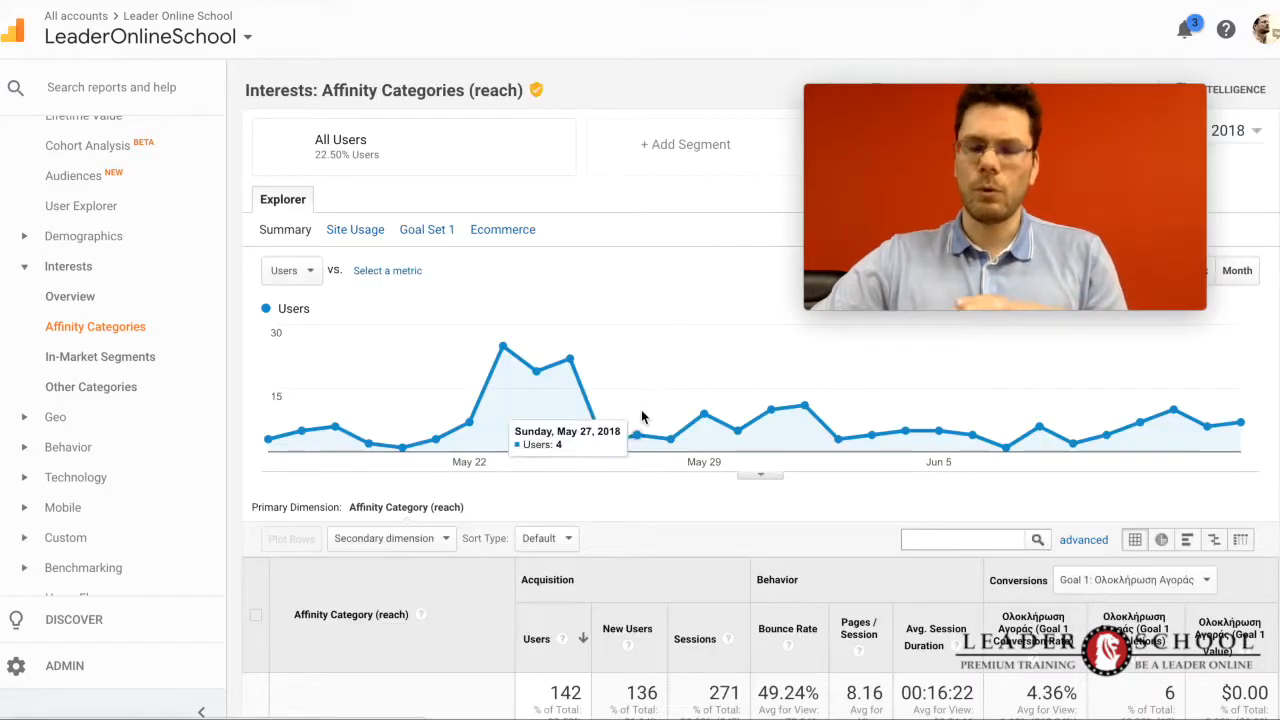
scroll(637, 425, "down", 5)
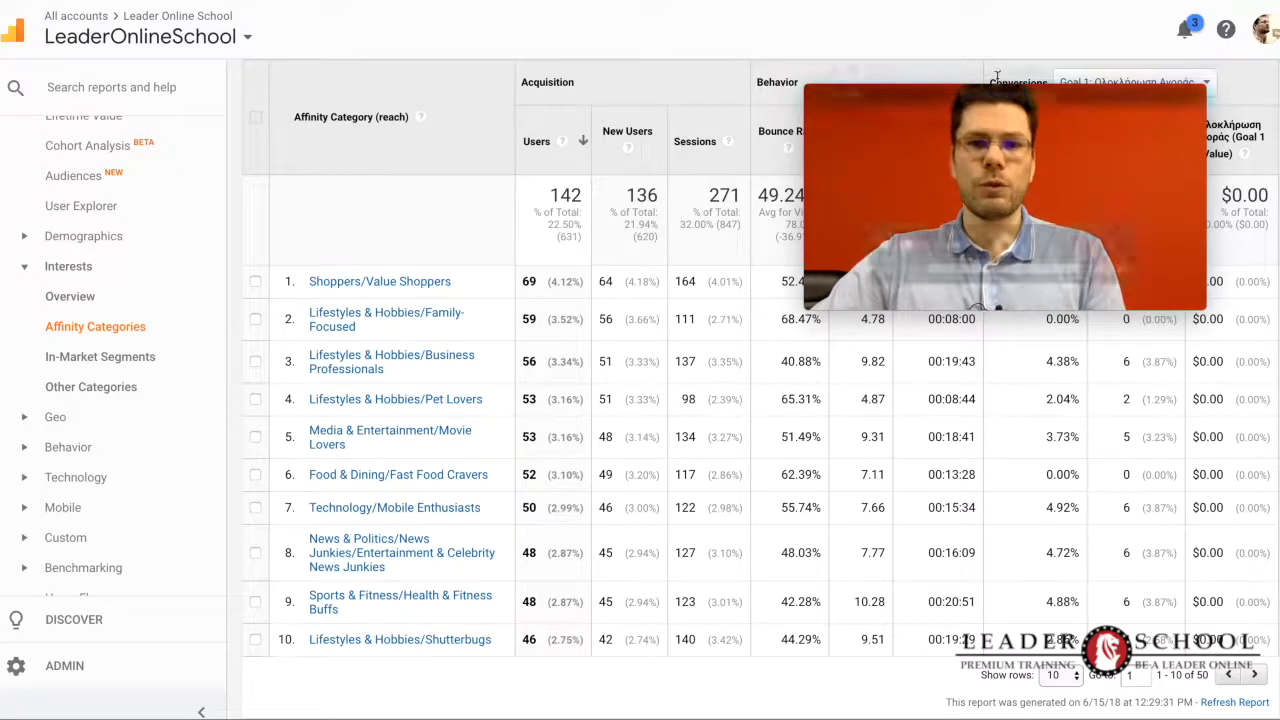
mouse_move(995, 187)
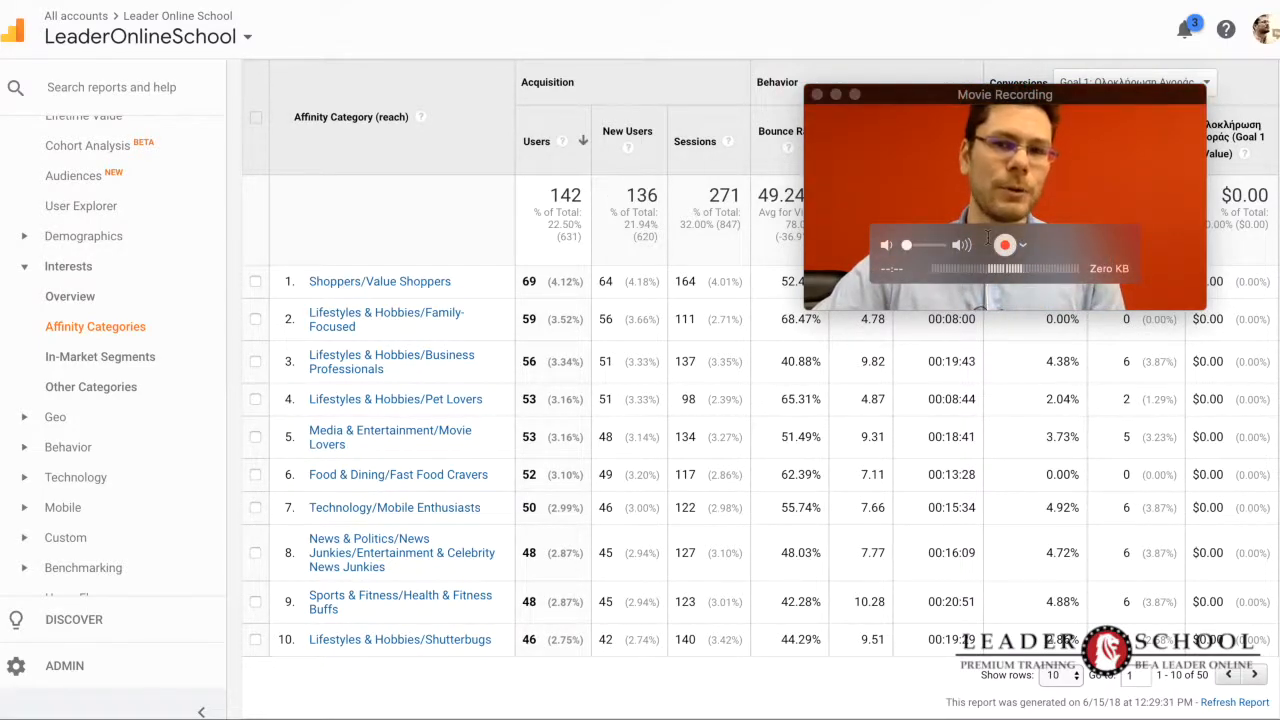